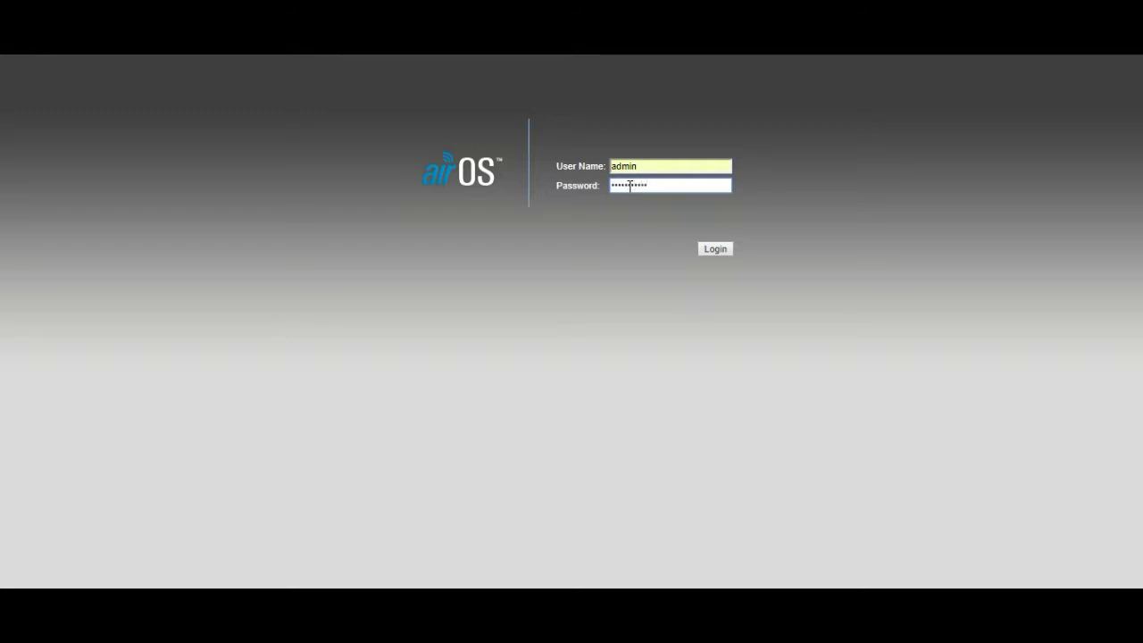
Sign in to the PowerBeam M5 and look over the Main status page
key(Return)
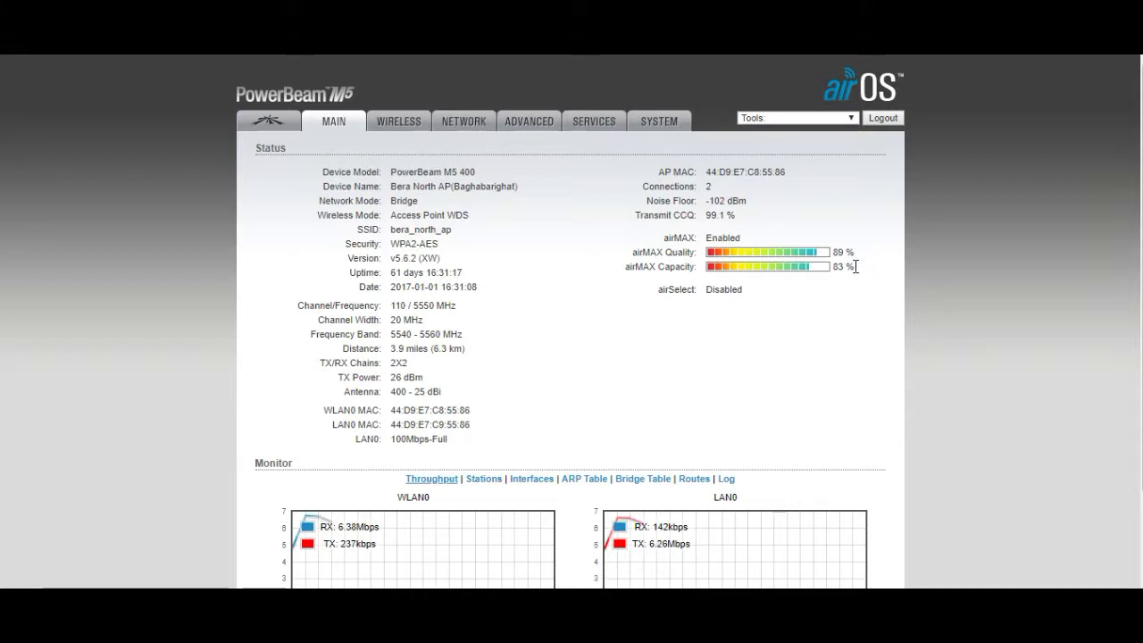
scroll(566, 349, down, 3)
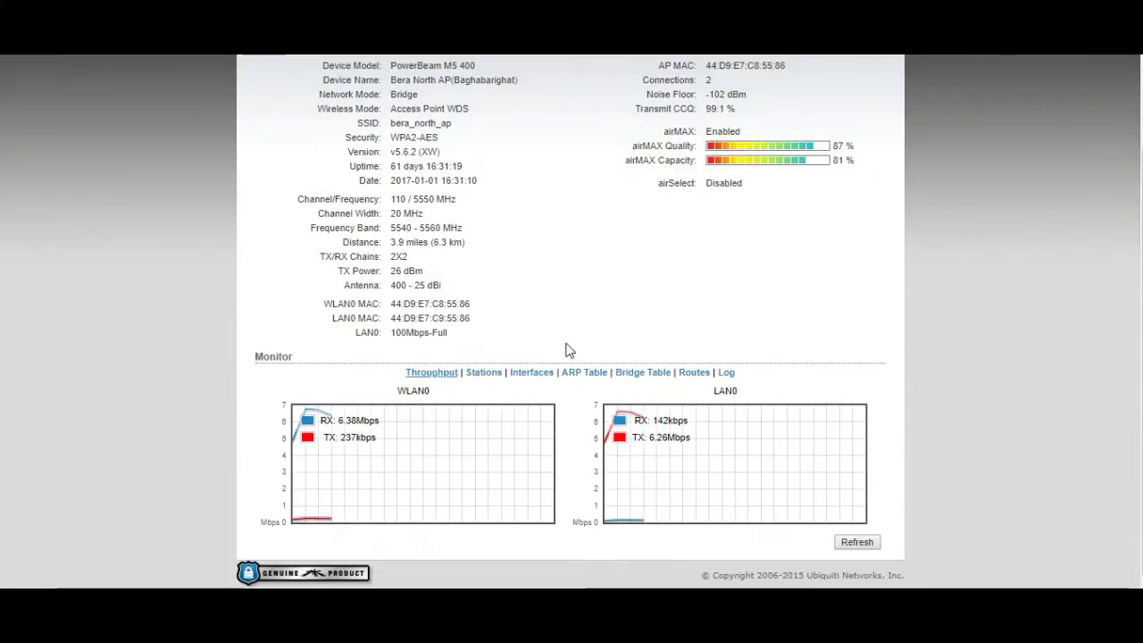
scroll(567, 350, up, 3)
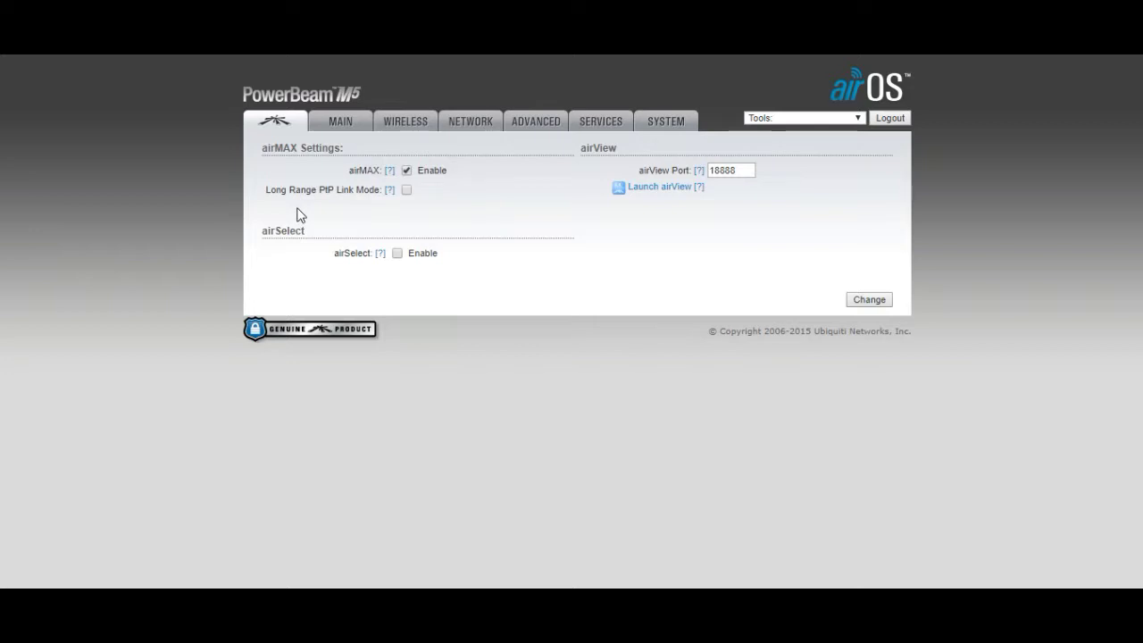
click(407, 190)
click(868, 300)
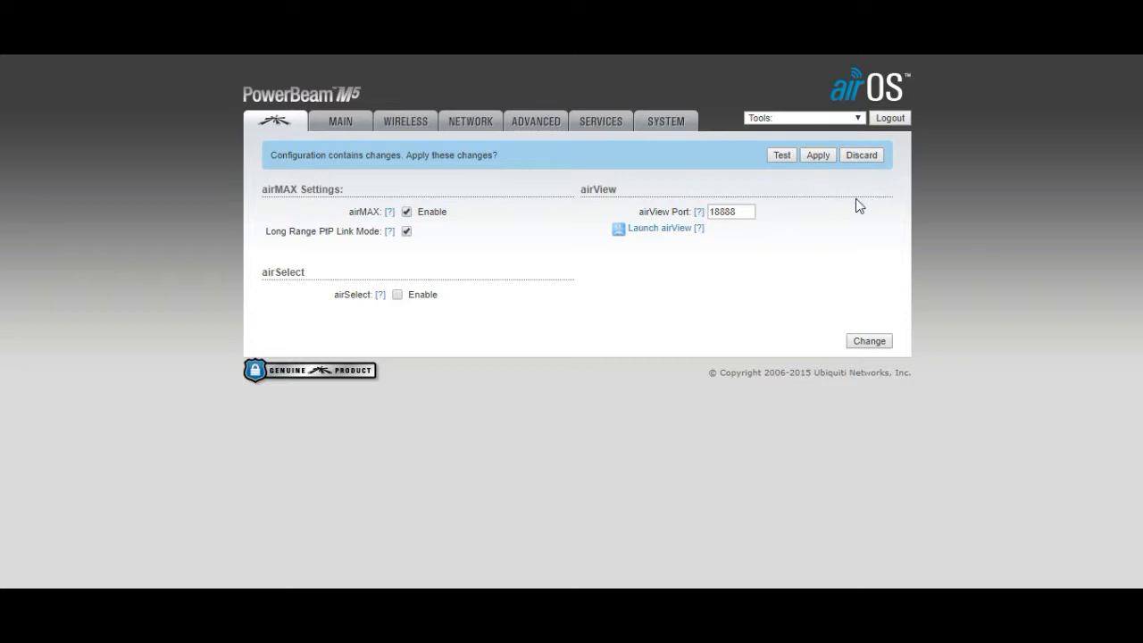
click(858, 156)
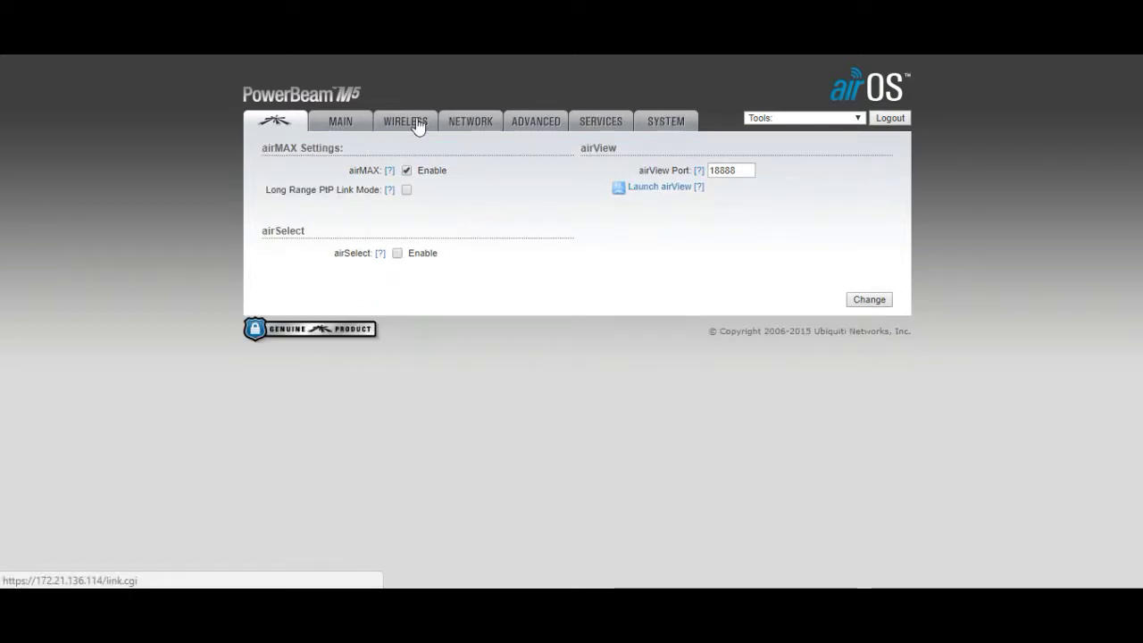
click(471, 121)
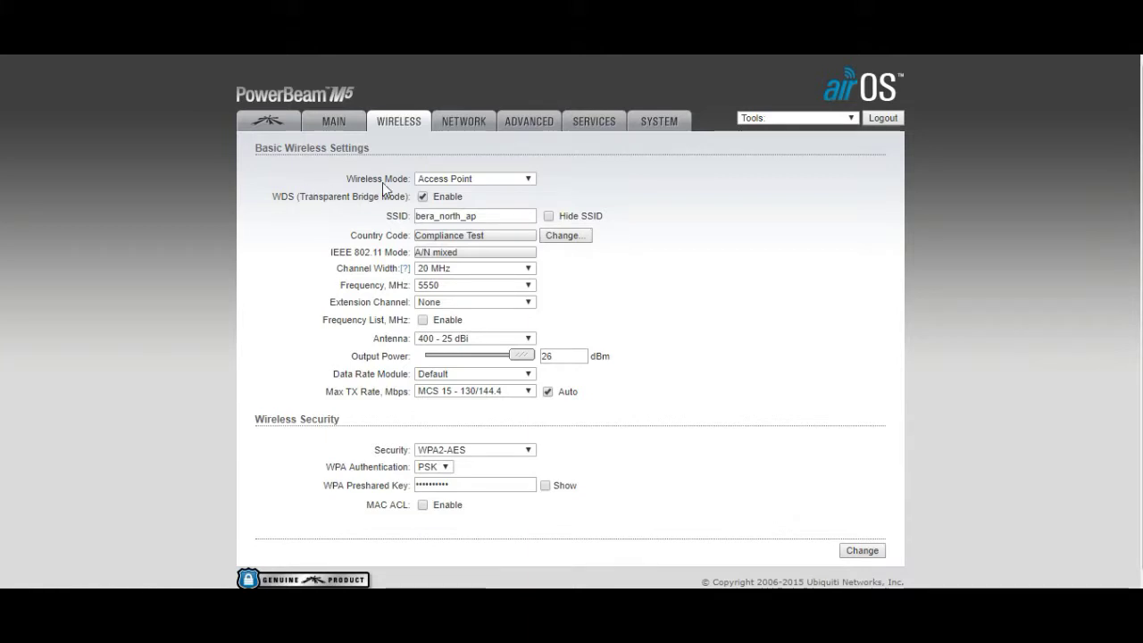
Keep Access Point as the wireless mode and highlight the SSID bera_north_ap
click(522, 179)
click(625, 205)
drag(516, 217, 414, 217)
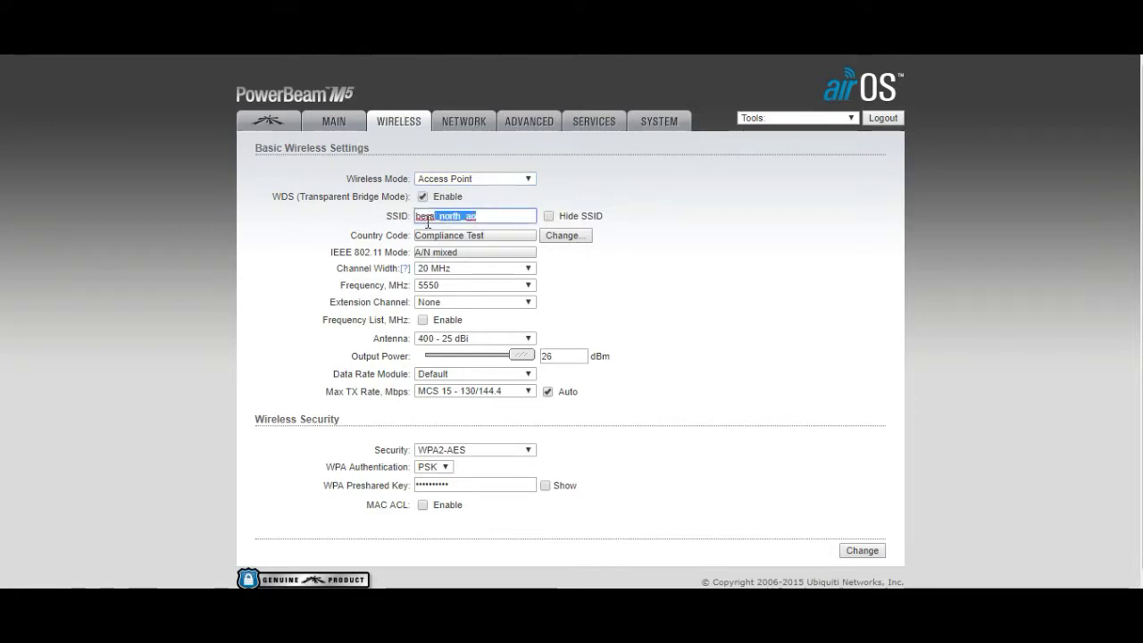
click(605, 238)
double_click(451, 216)
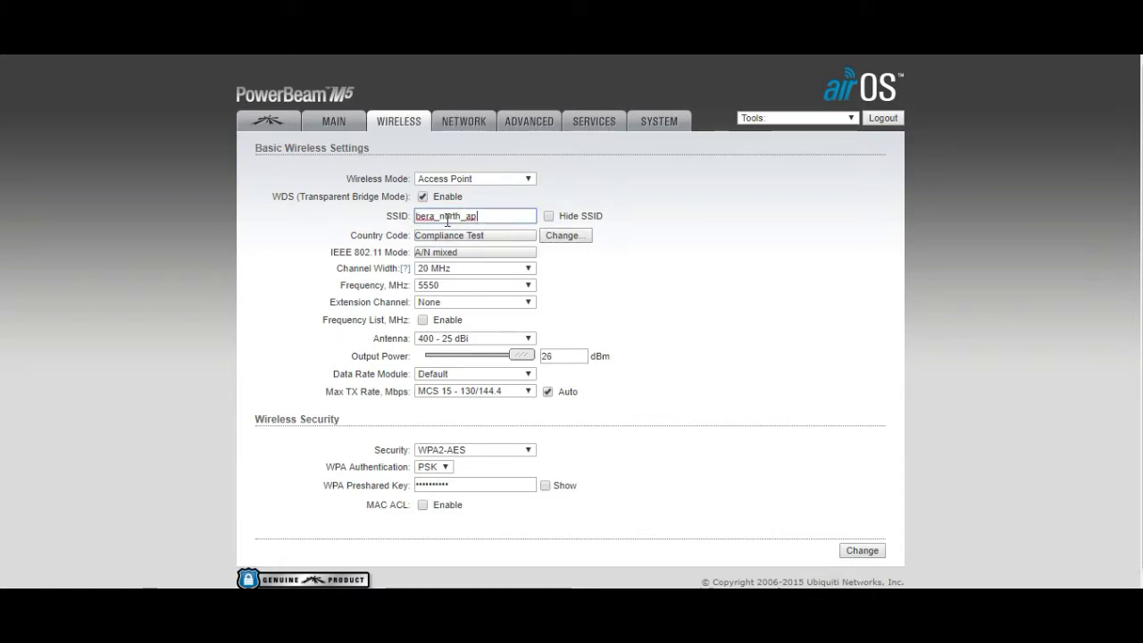
click(476, 254)
Re-select the SSID bera_north_ap several times, leaving it unchanged
drag(482, 216, 406, 214)
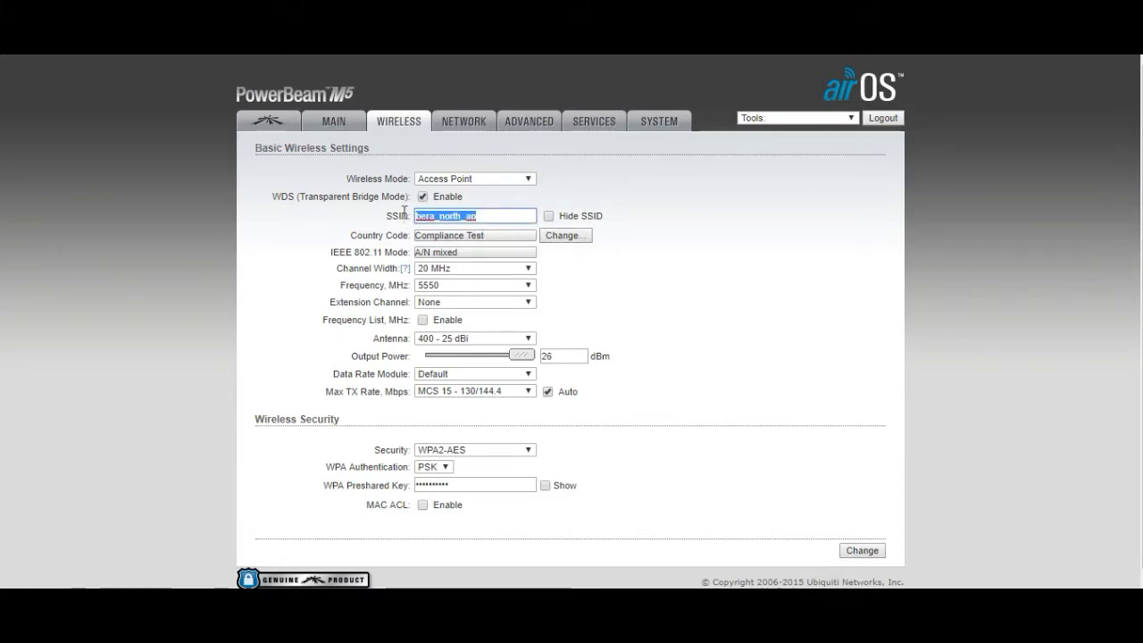
click(707, 322)
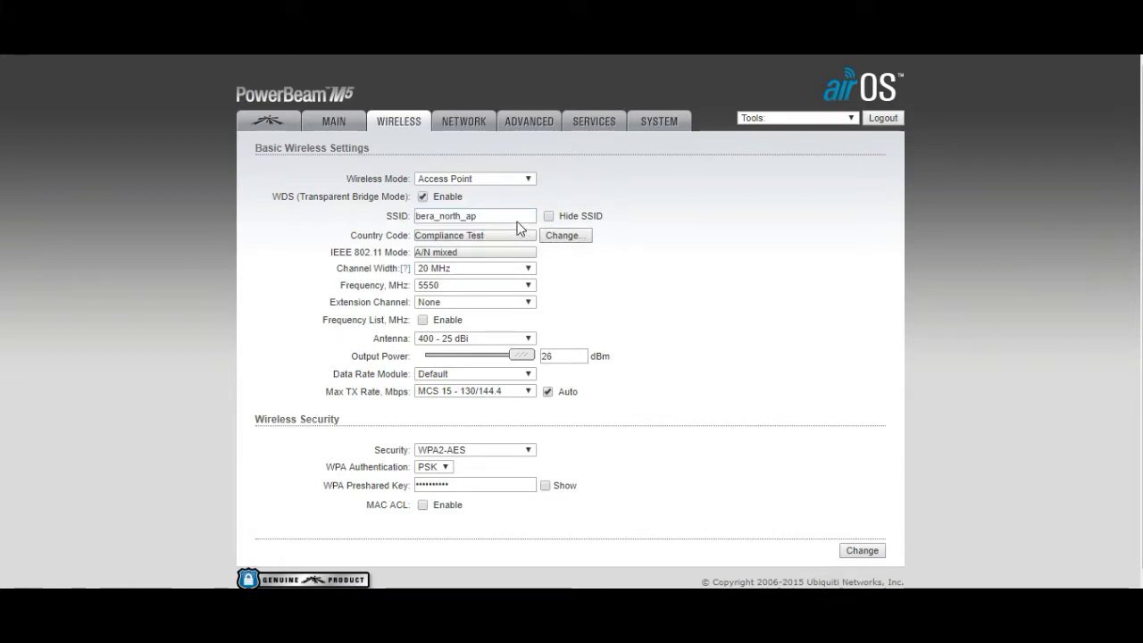
drag(519, 218, 414, 217)
click(663, 299)
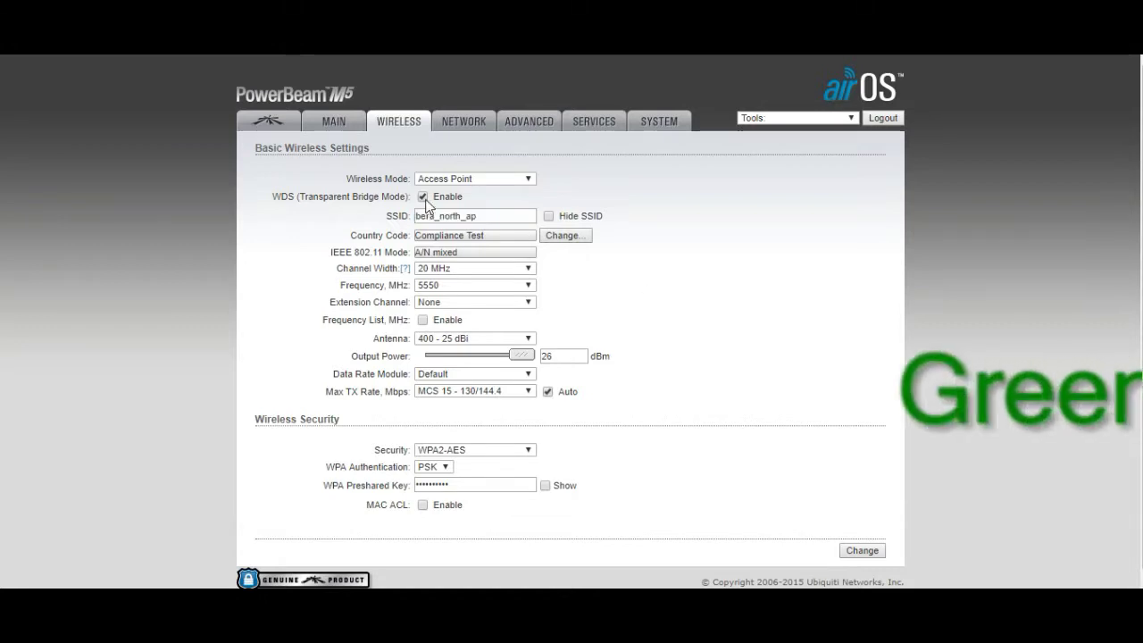
double_click(502, 217)
click(560, 288)
double_click(483, 217)
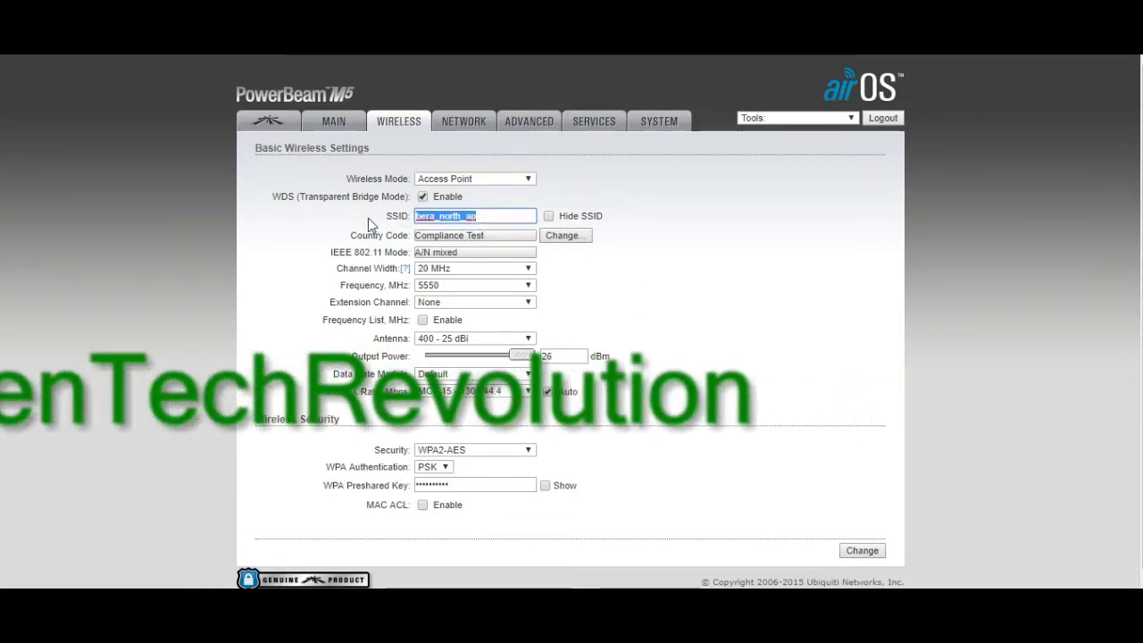
click(646, 297)
drag(531, 219, 375, 221)
click(646, 316)
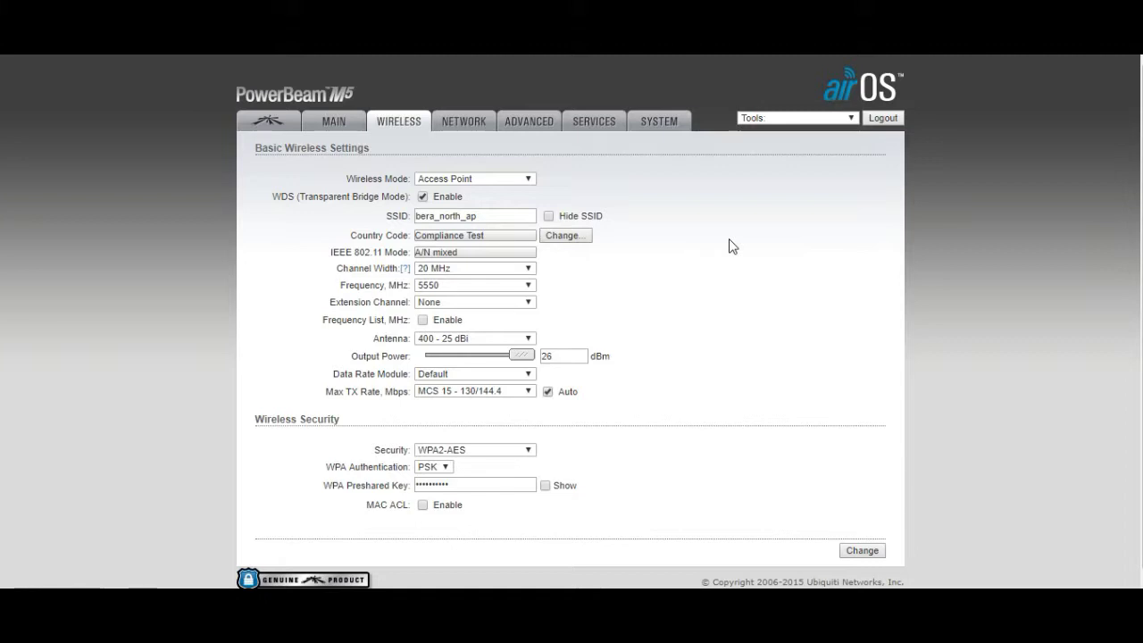
click(502, 273)
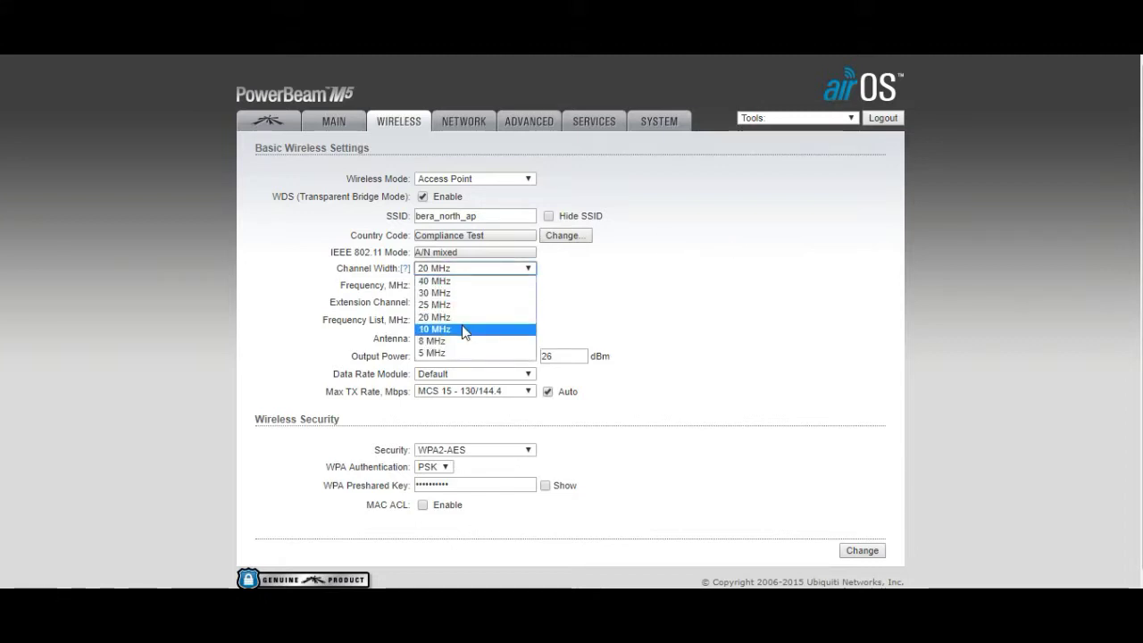
click(649, 321)
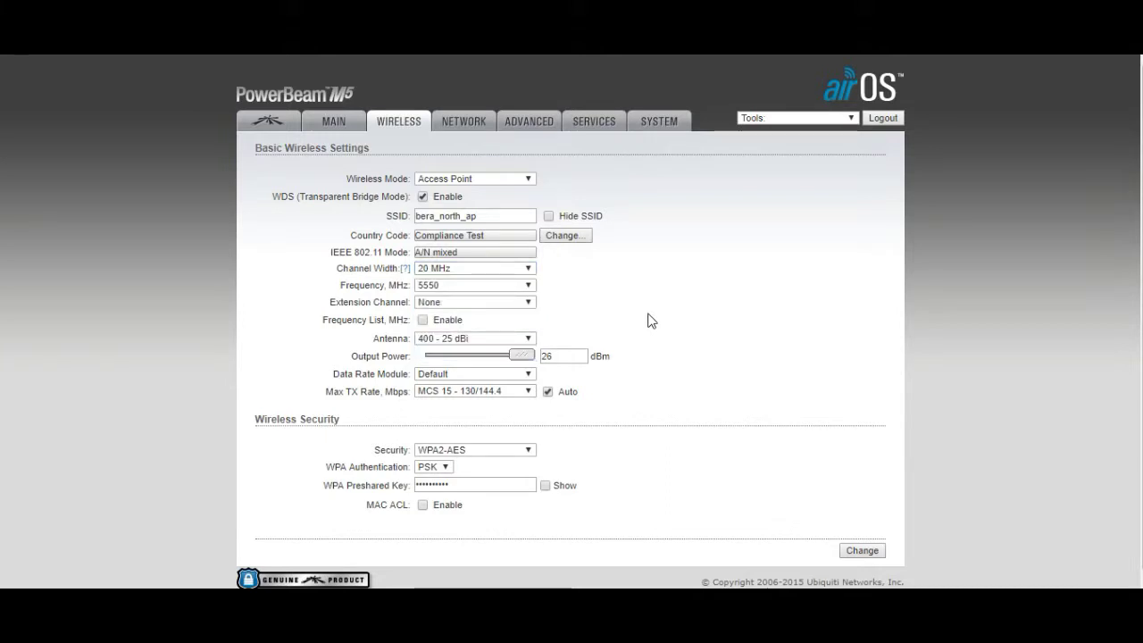
click(526, 286)
drag(528, 413, 550, 553)
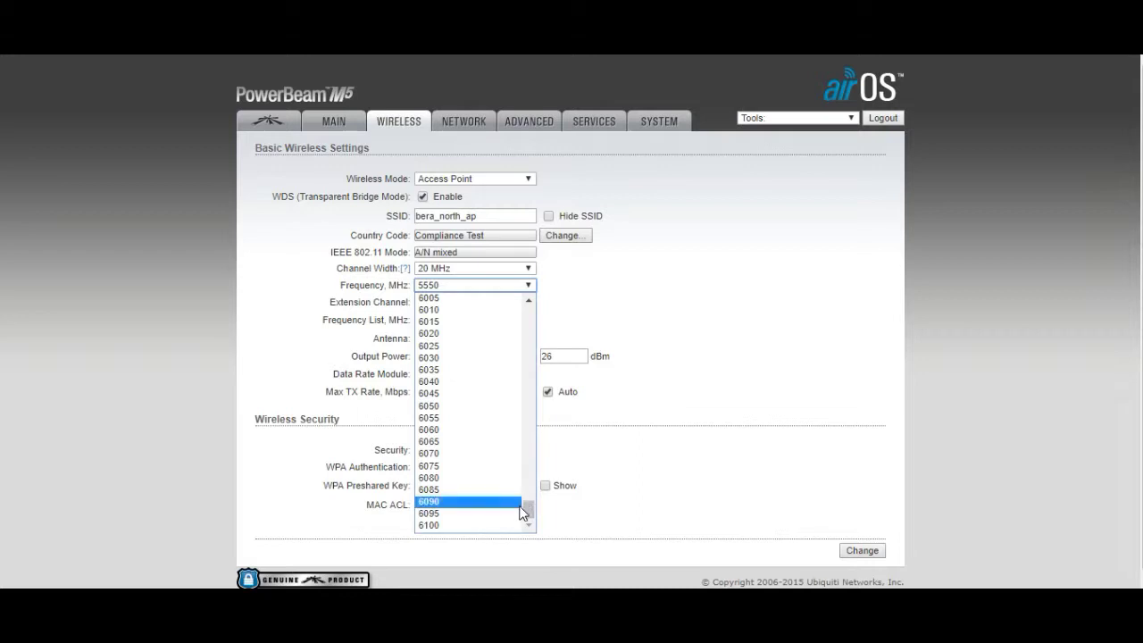
drag(526, 510, 536, 312)
click(707, 265)
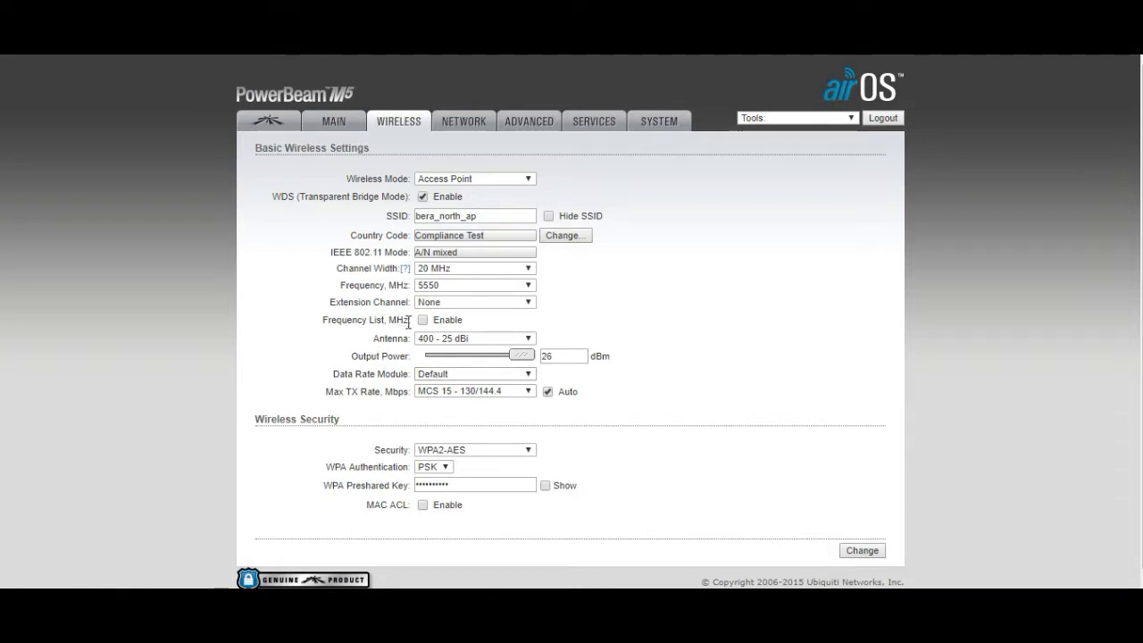
click(422, 320)
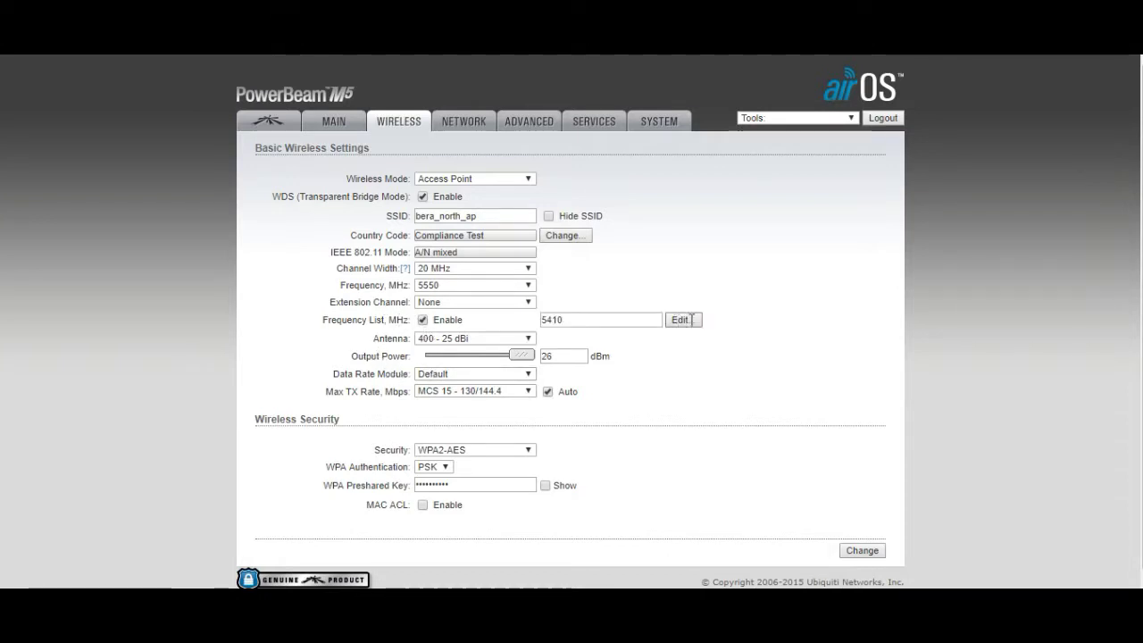
click(681, 320)
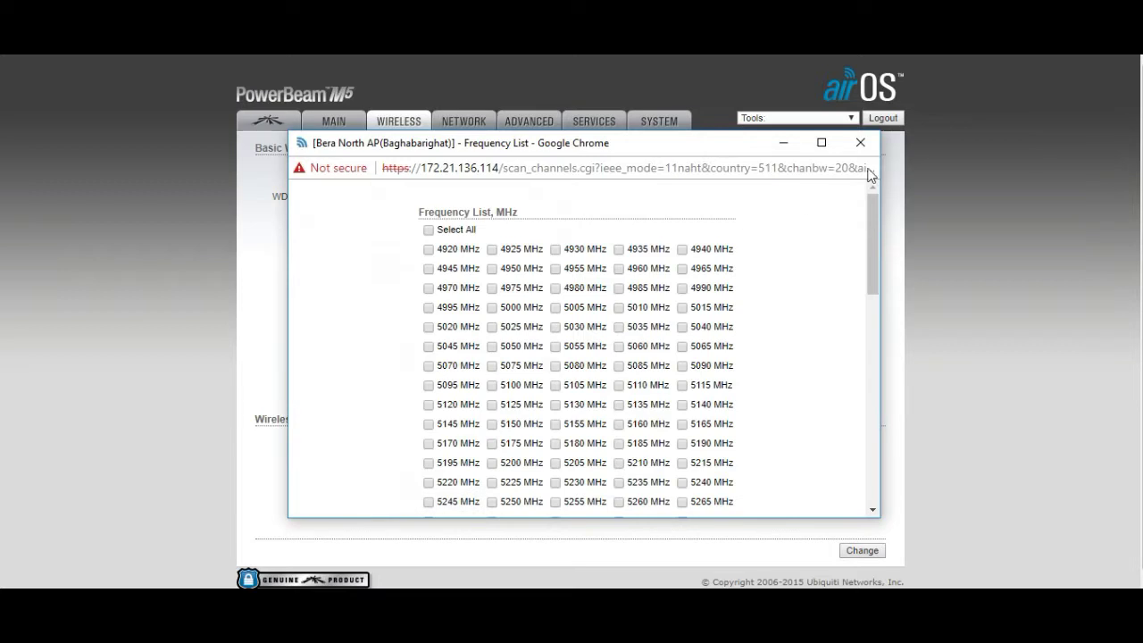
click(874, 155)
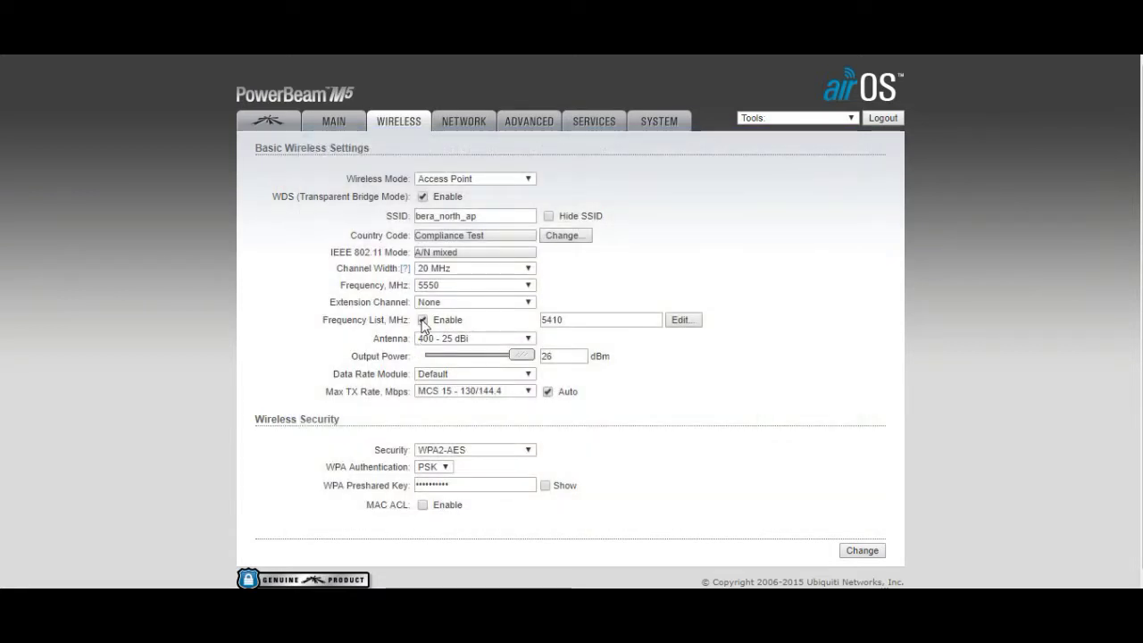
click(422, 321)
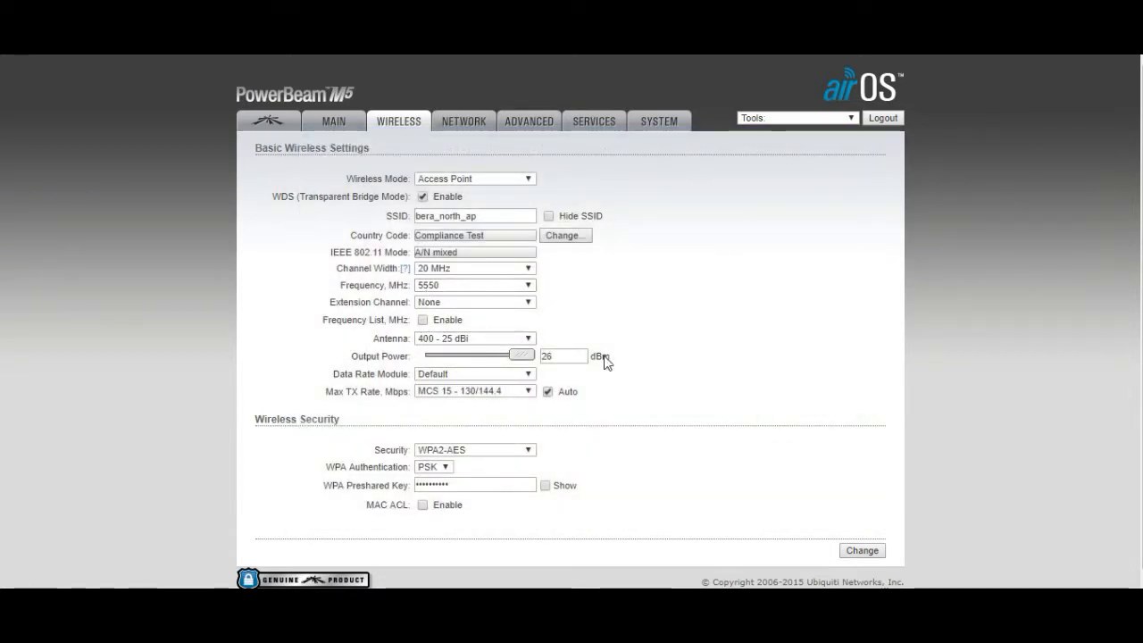
click(524, 340)
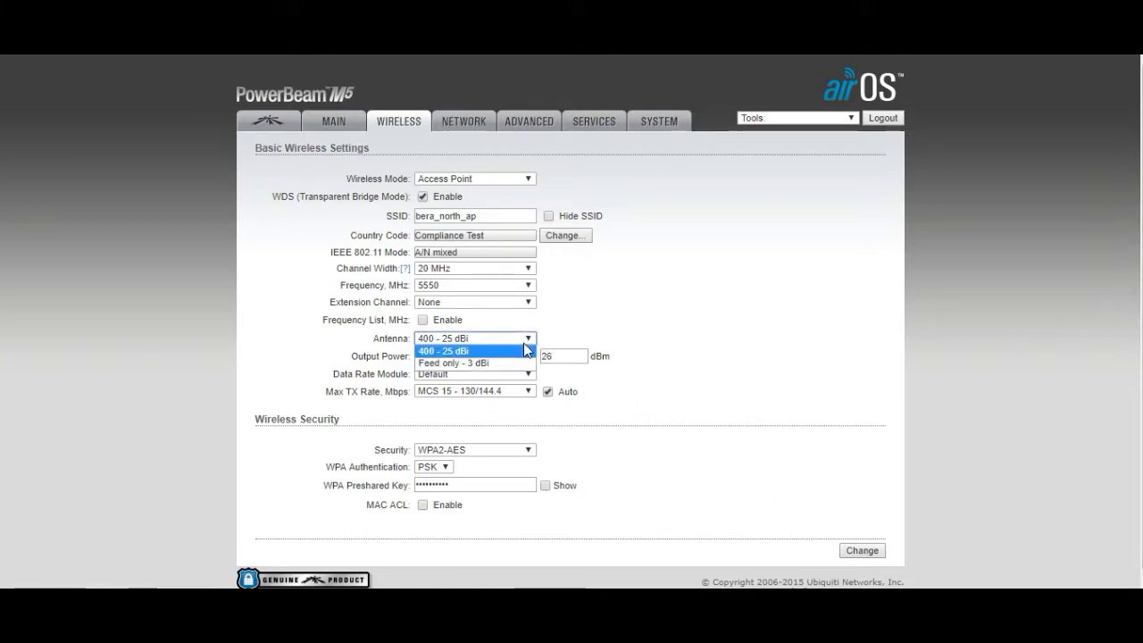
click(523, 339)
click(520, 338)
click(692, 326)
click(530, 340)
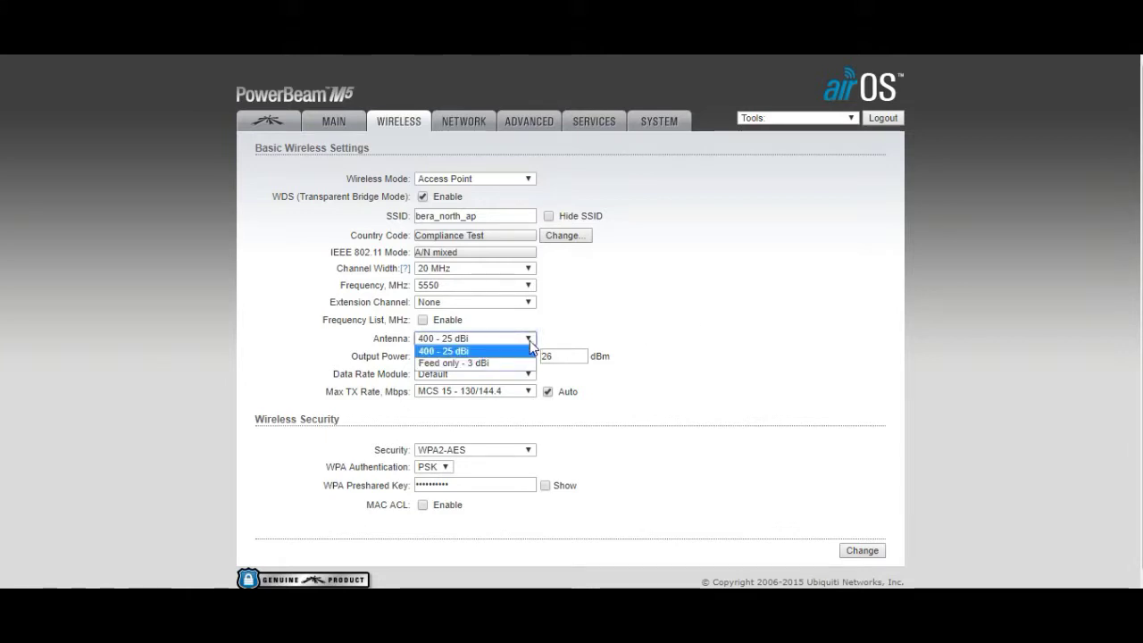
click(689, 309)
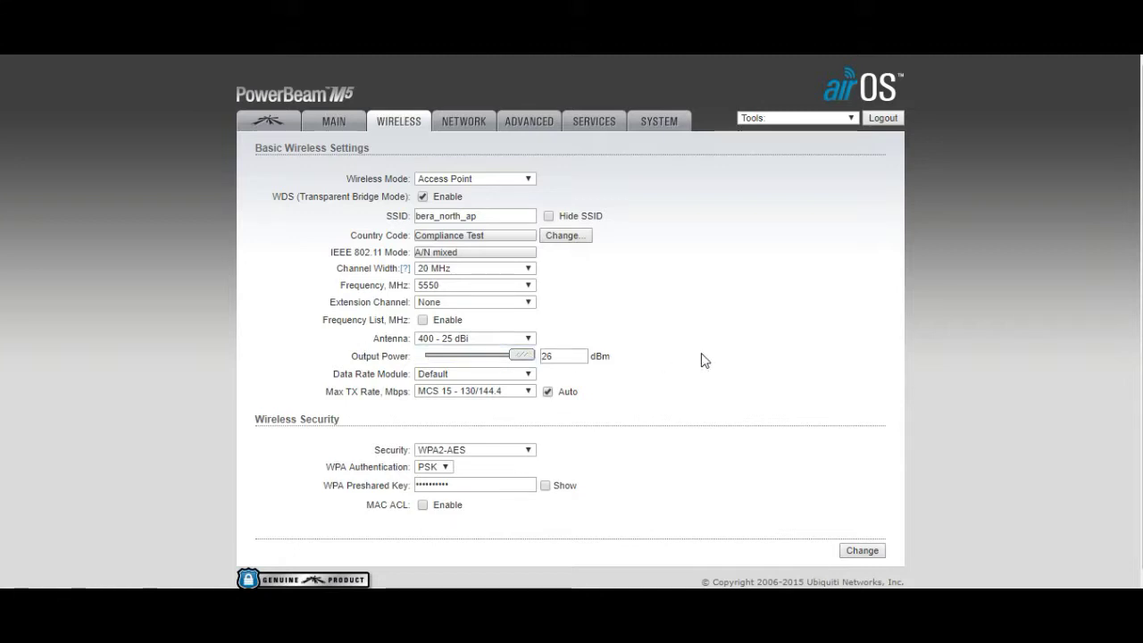
drag(528, 355, 731, 308)
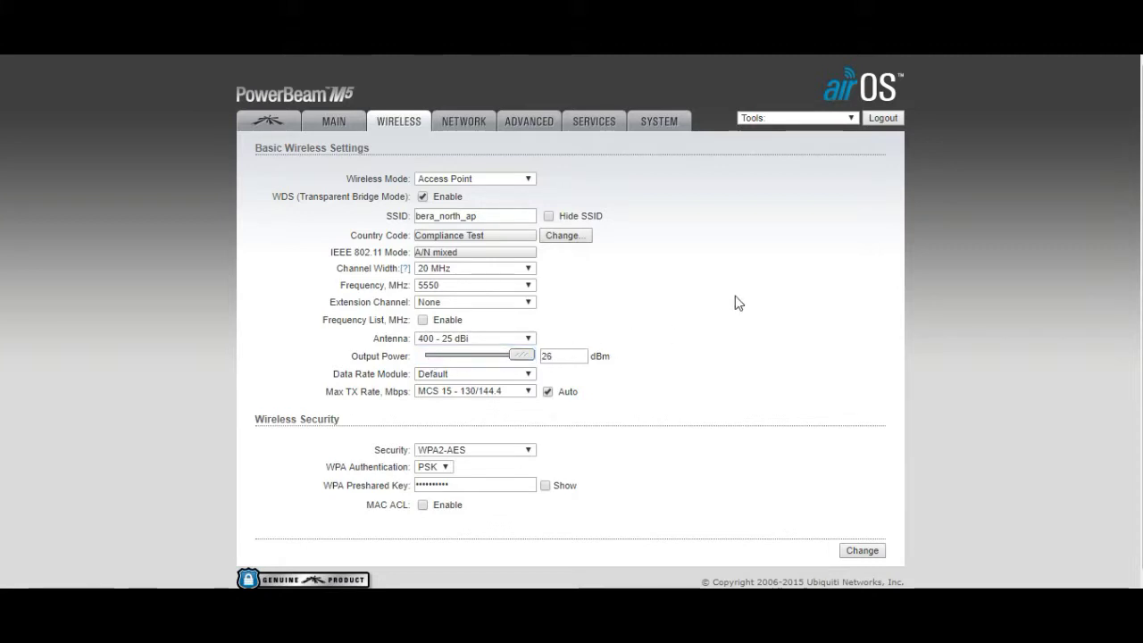
click(508, 453)
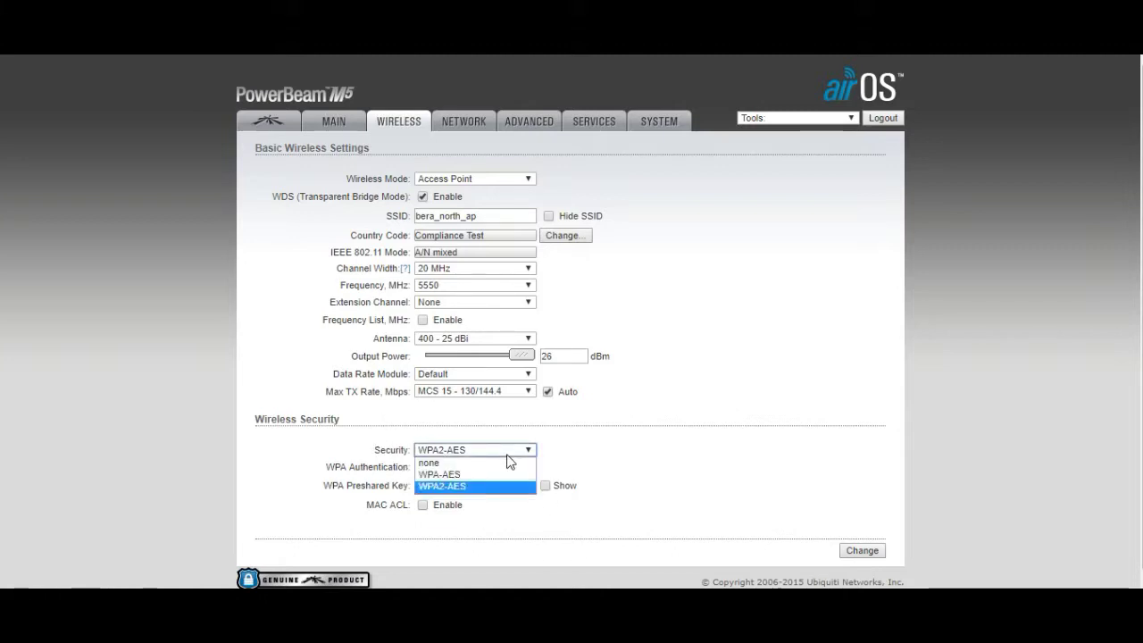
click(741, 451)
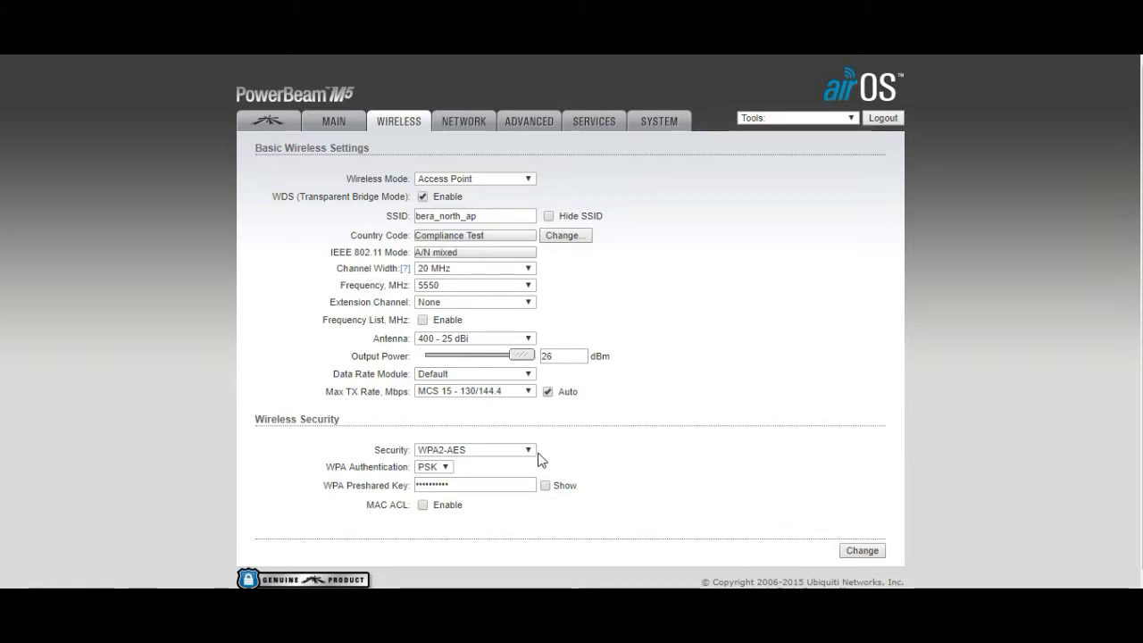
click(446, 454)
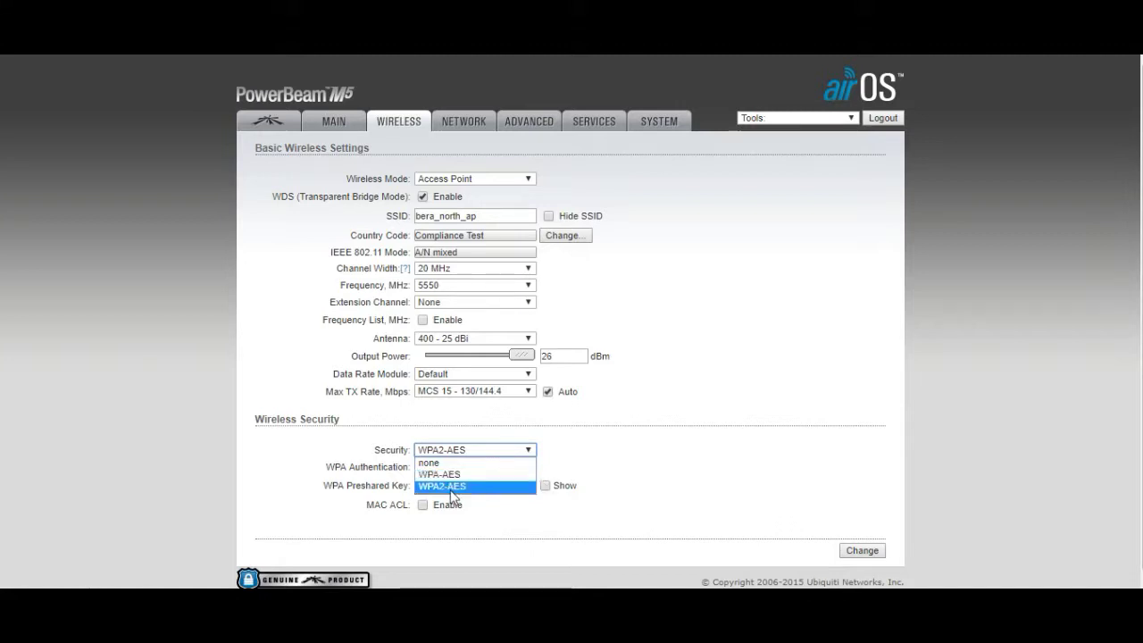
click(509, 487)
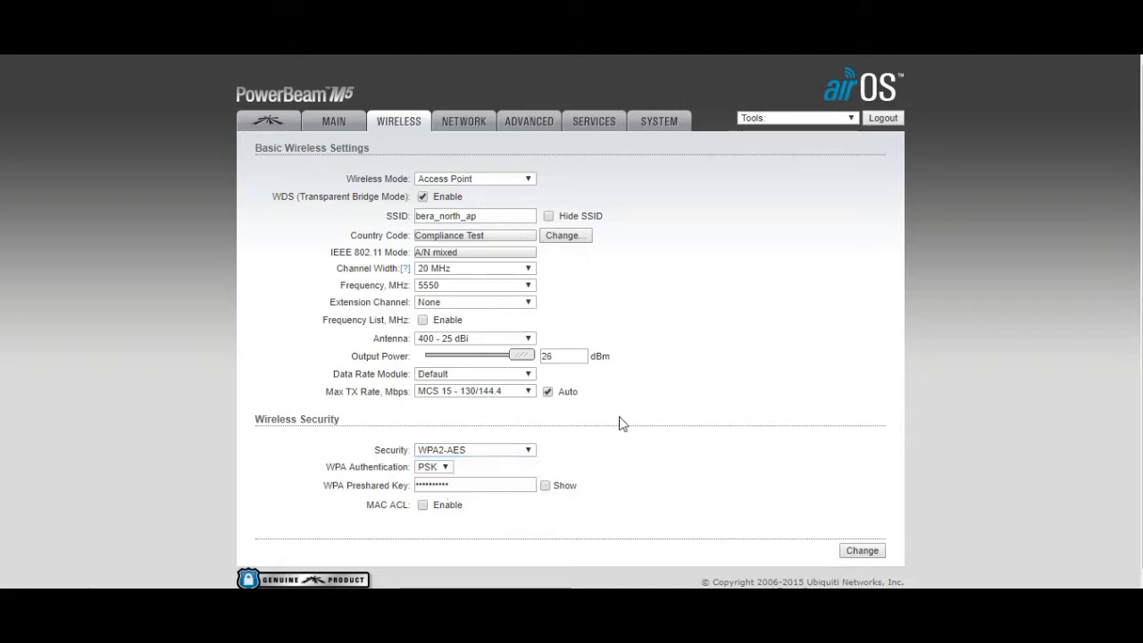
click(440, 469)
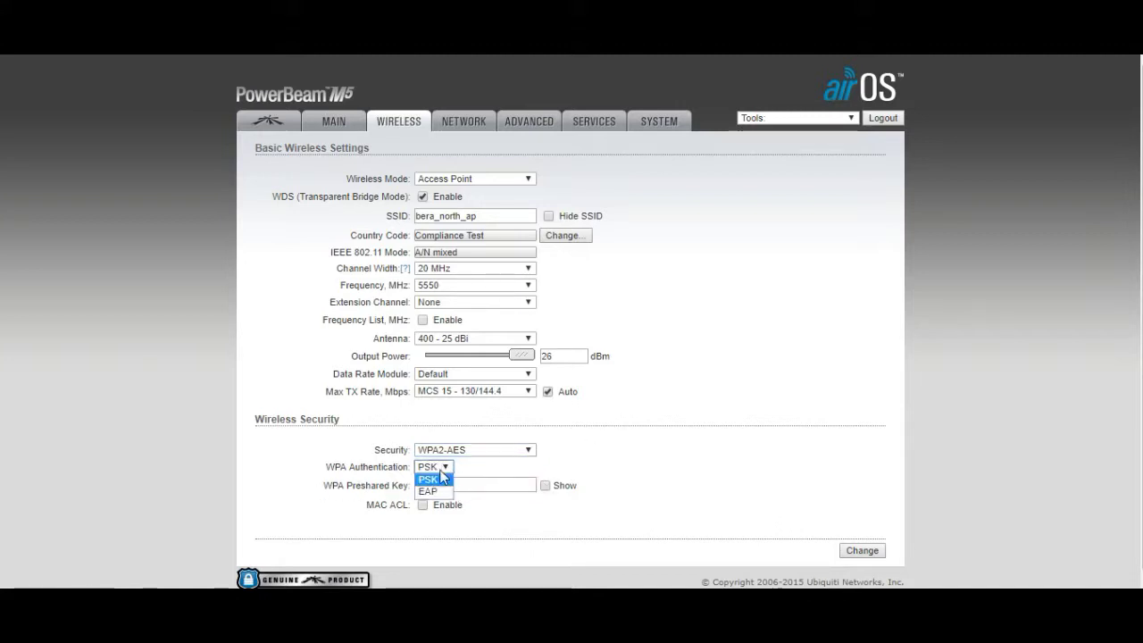
click(512, 456)
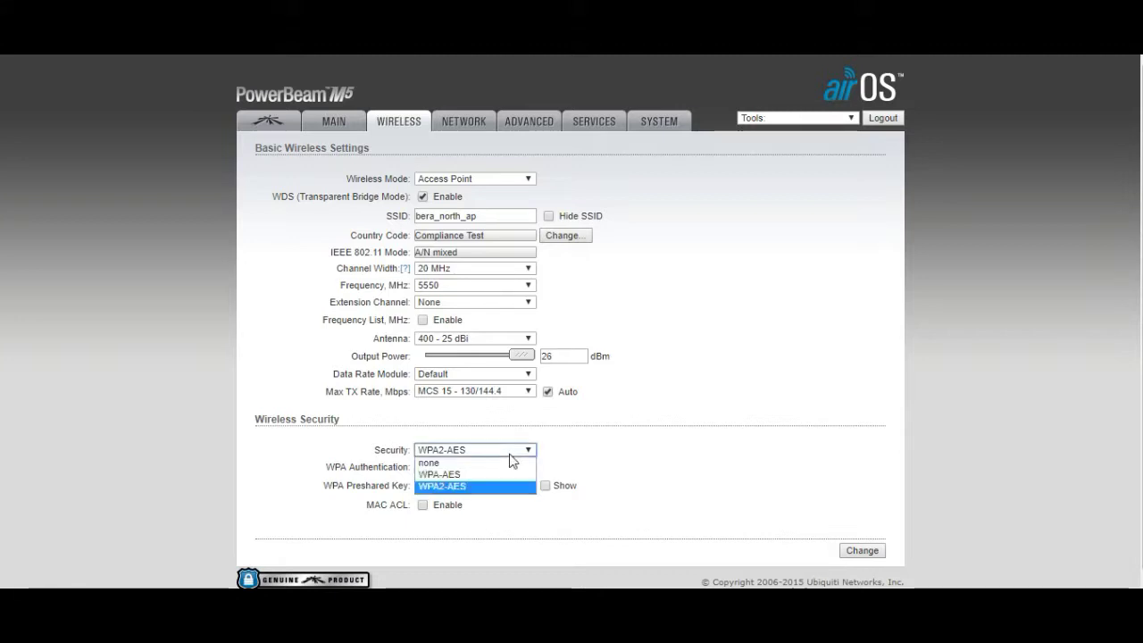
click(730, 436)
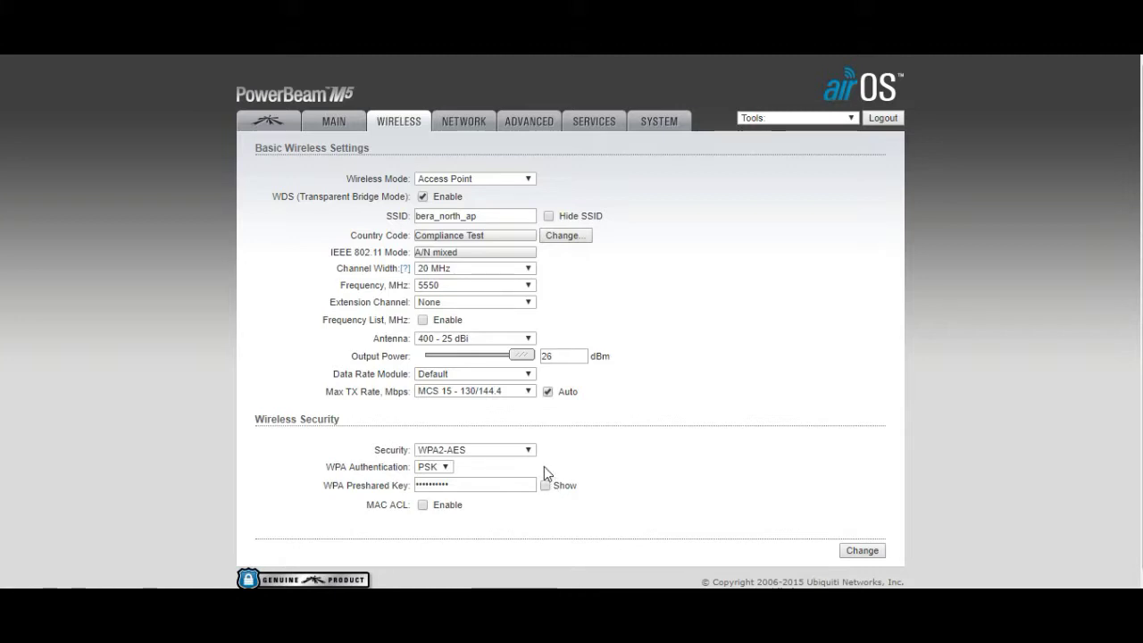
click(509, 178)
click(625, 162)
click(463, 120)
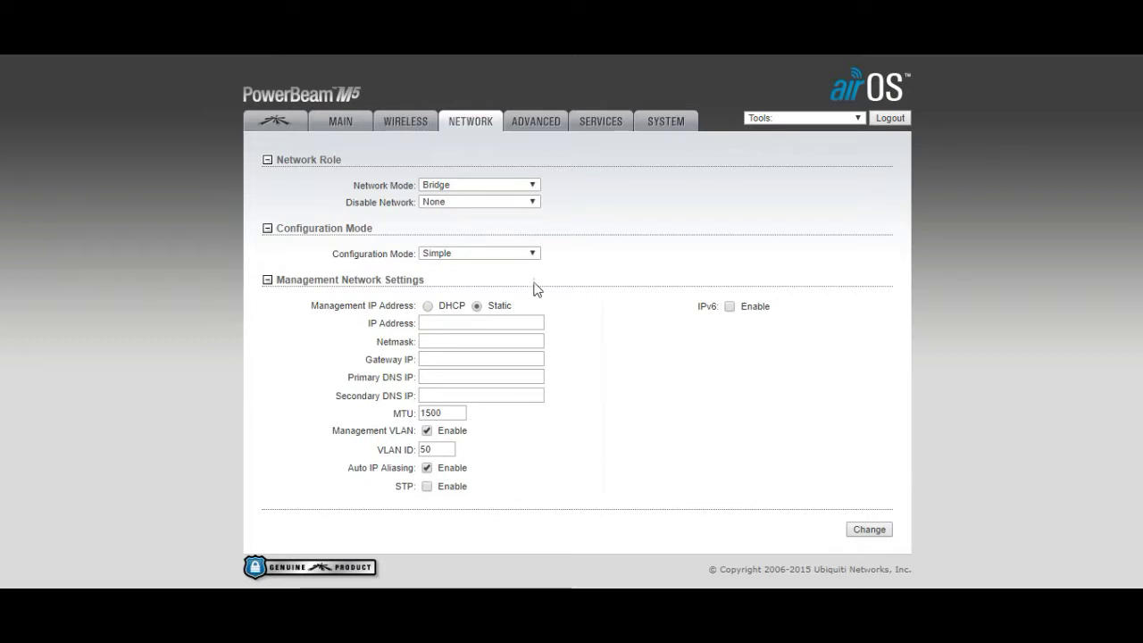
Keep configuration mode at Simple and leave the management IP address blank
click(491, 258)
click(491, 258)
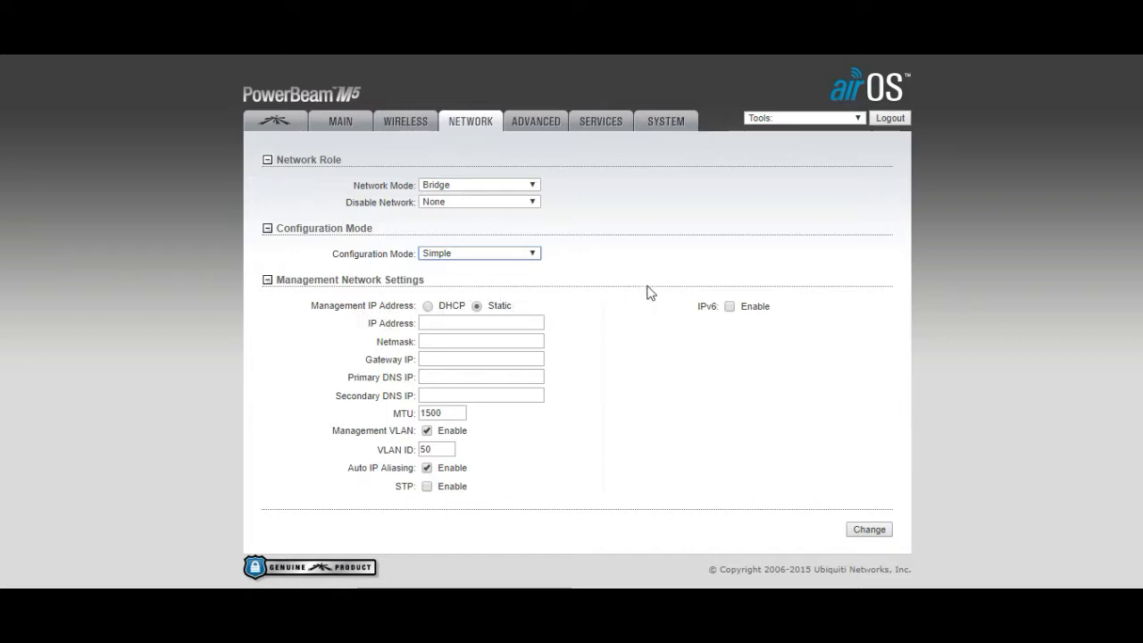
click(456, 326)
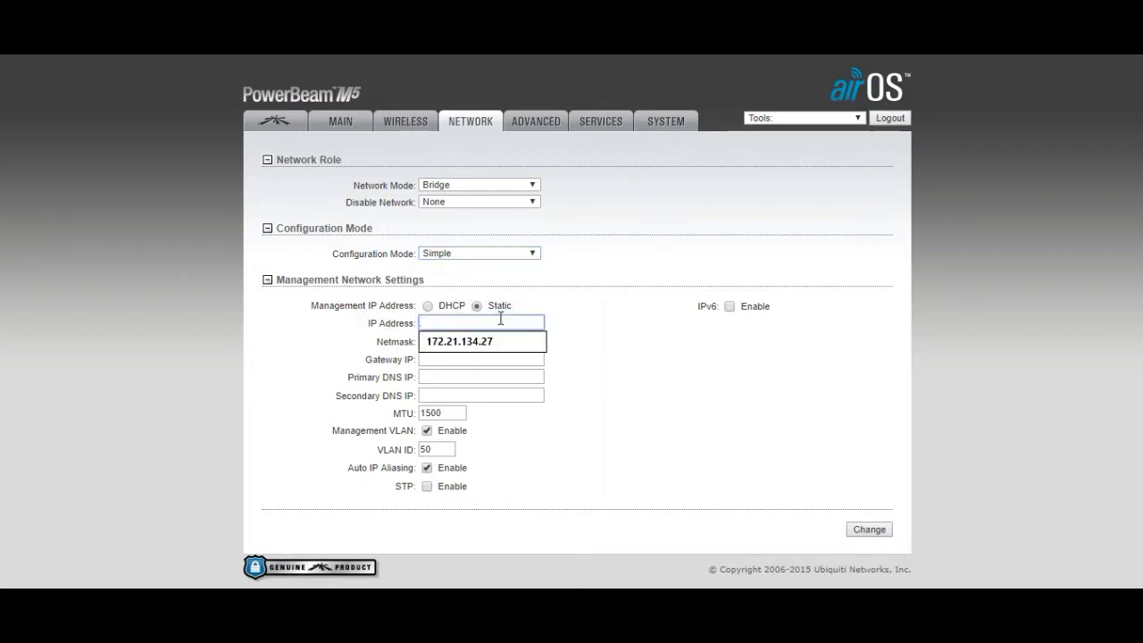
click(591, 357)
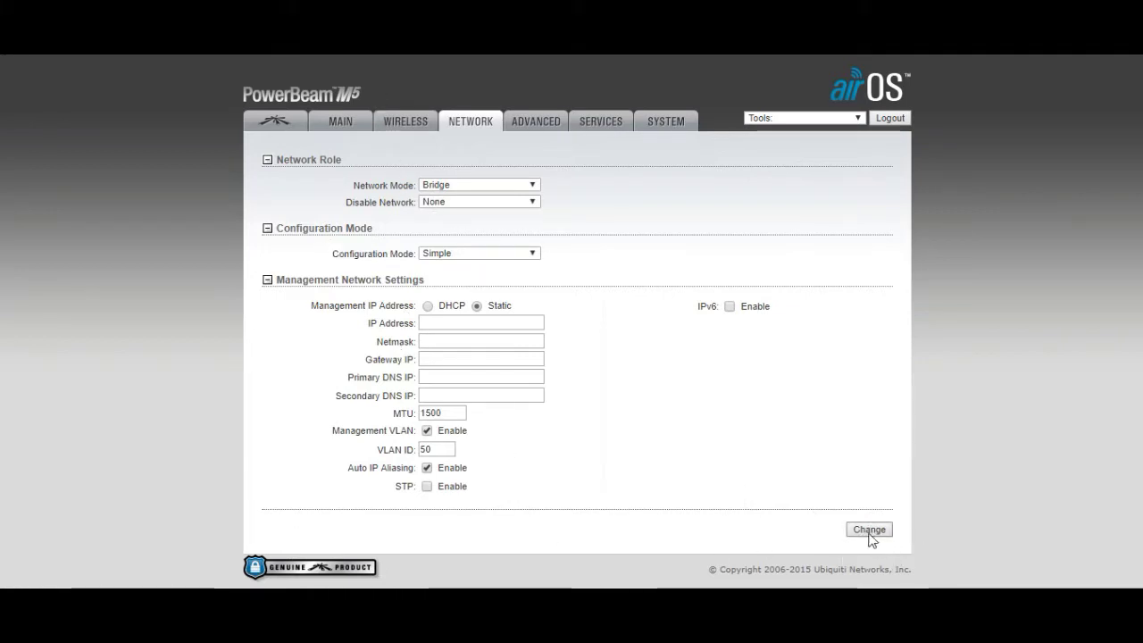
click(530, 125)
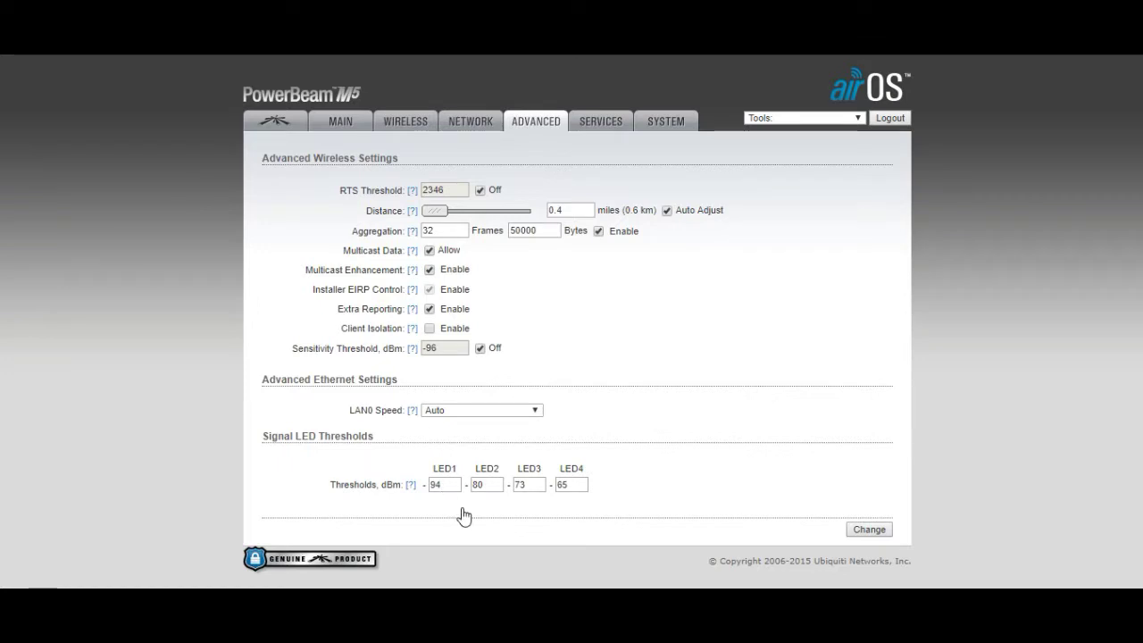
Check the LAN0 Speed options and leave LAN0 Speed at Auto
click(453, 410)
click(453, 413)
click(514, 416)
click(512, 415)
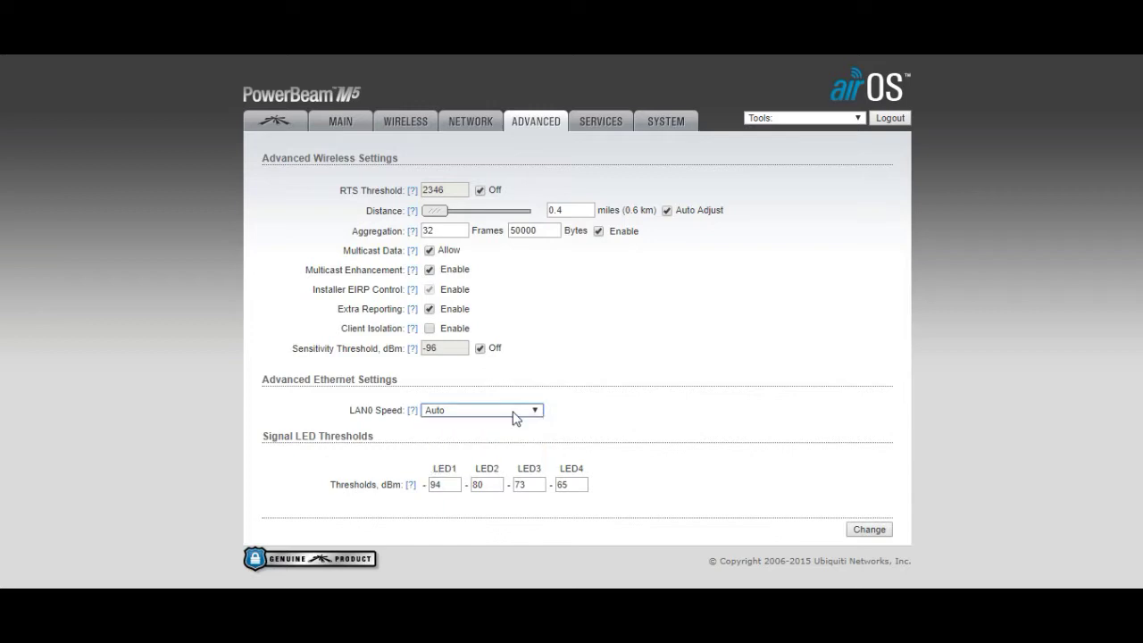
click(524, 417)
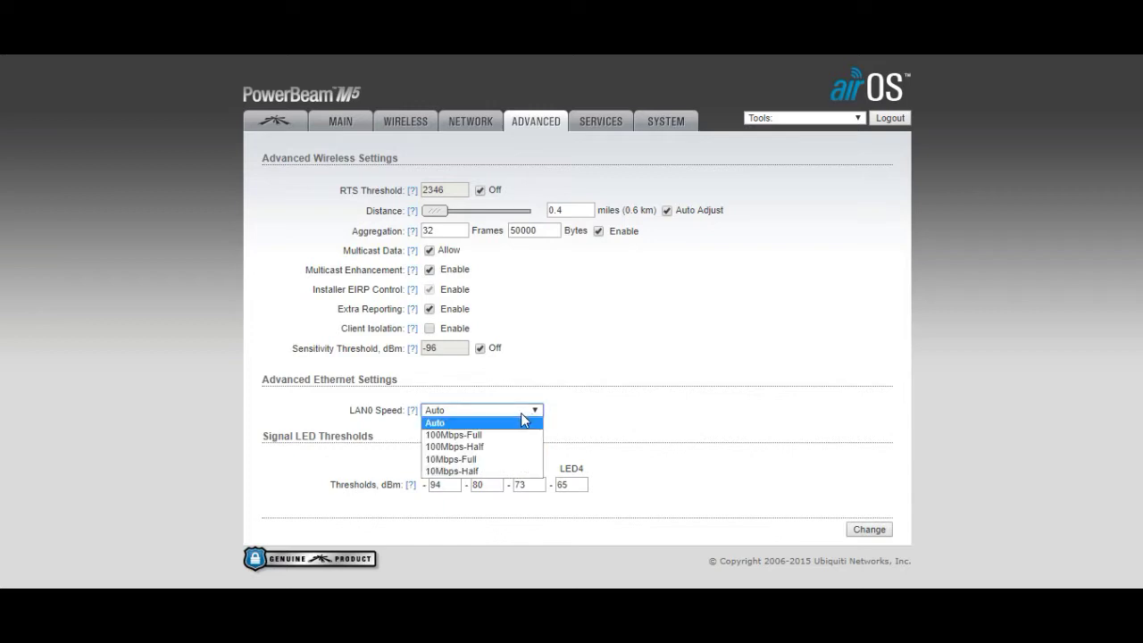
click(636, 410)
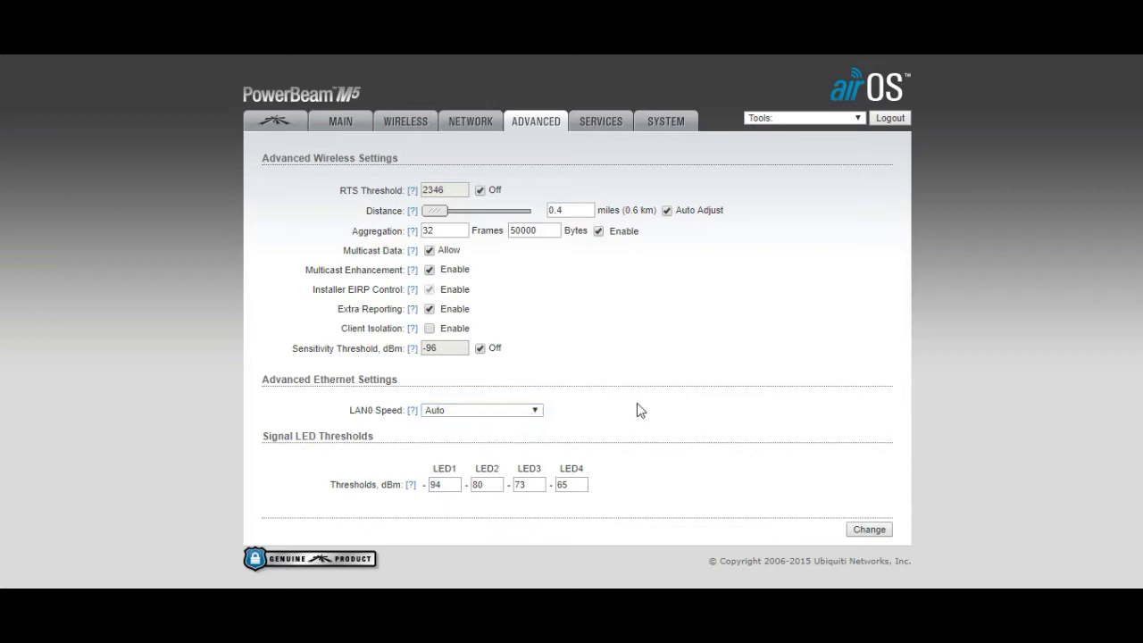
click(474, 415)
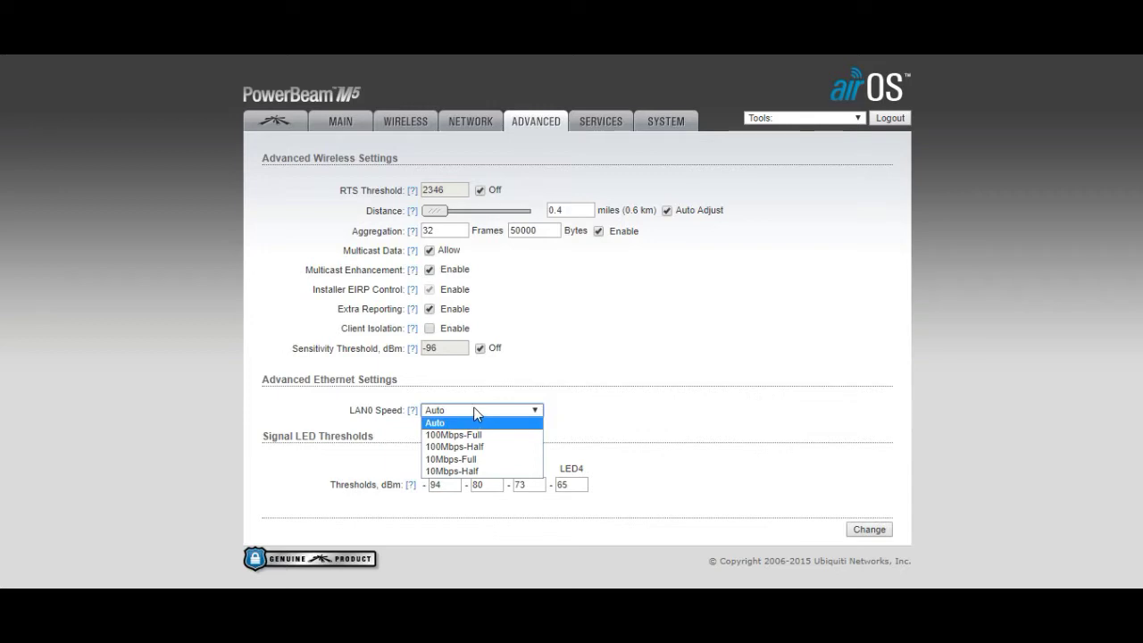
click(623, 393)
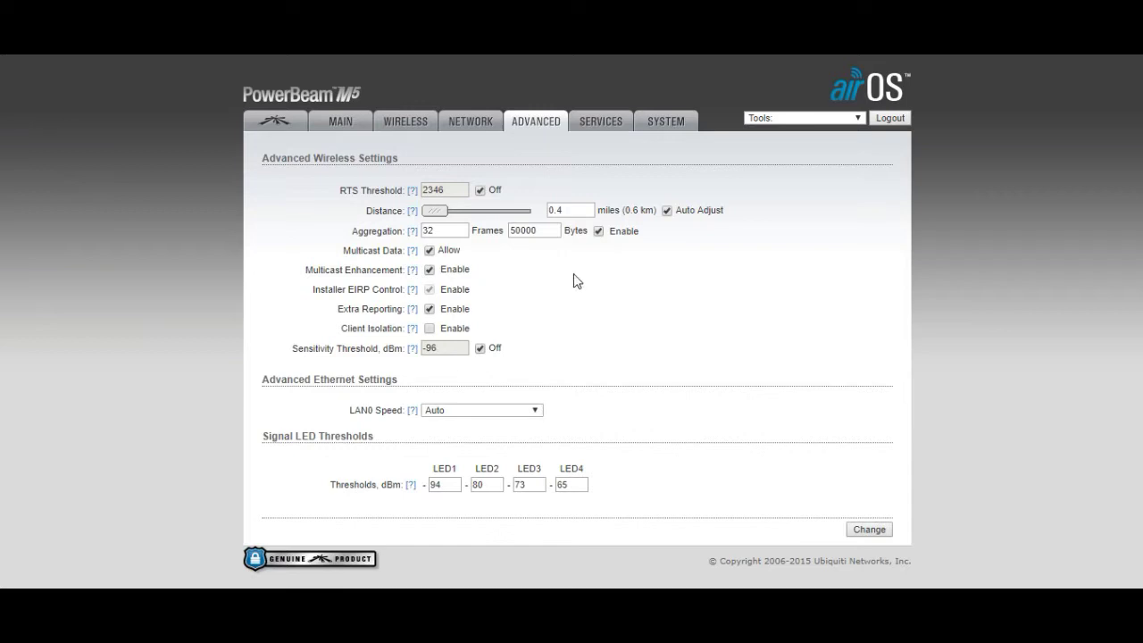
Highlight the aggregation bytes value 50000 without changing it
drag(558, 234, 503, 232)
click(620, 276)
double_click(541, 230)
click(649, 270)
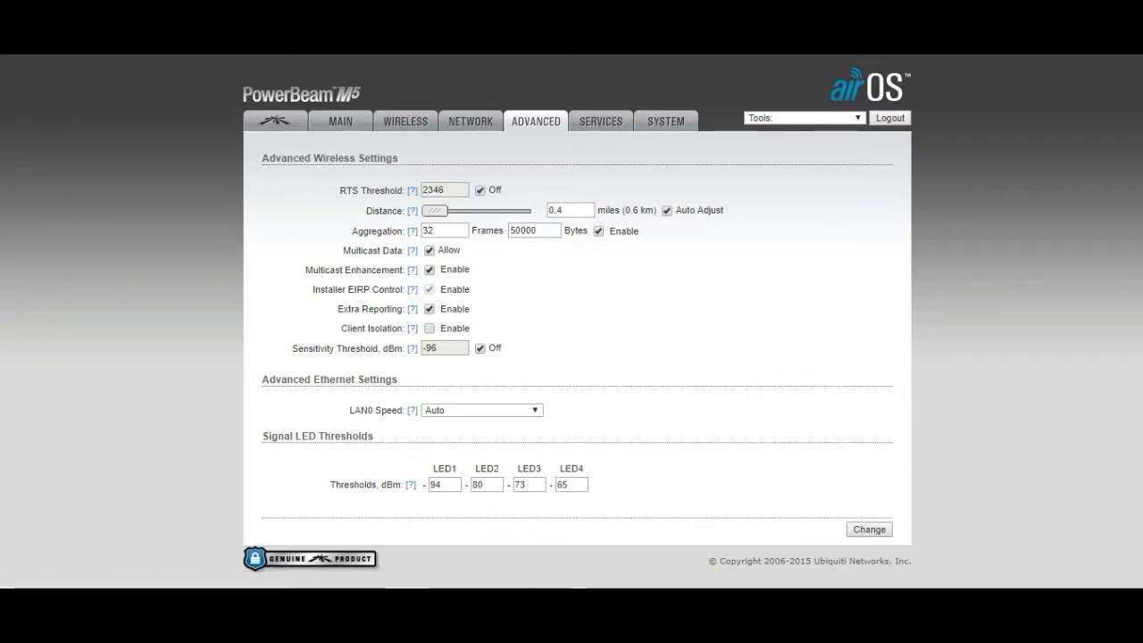
click(602, 129)
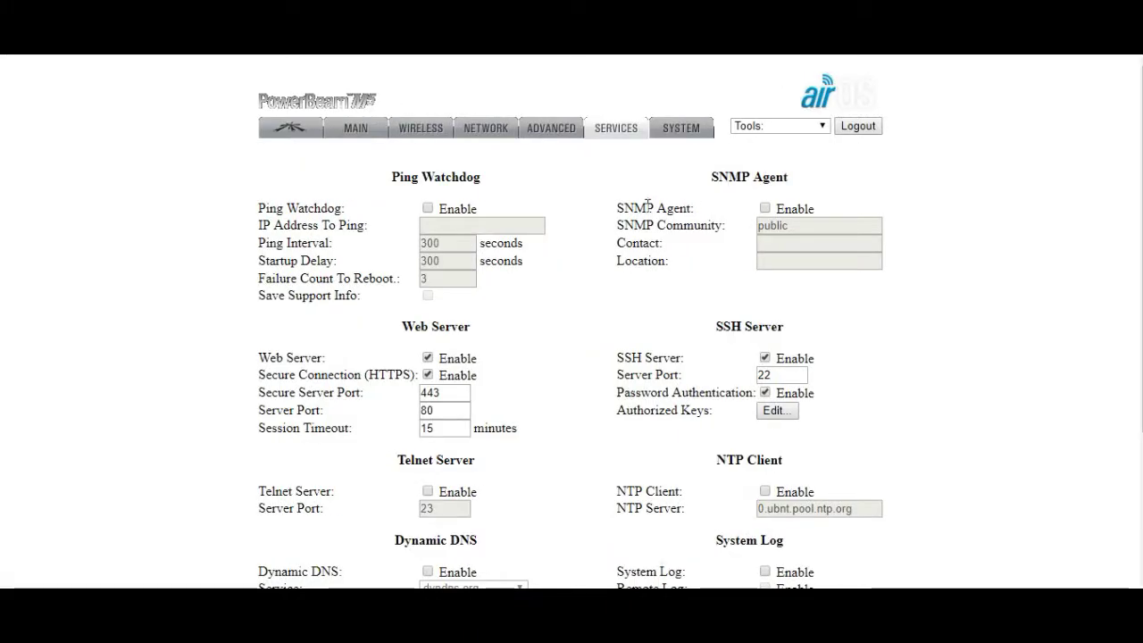
Show the System settings and highlight the Device Name without editing it
click(688, 132)
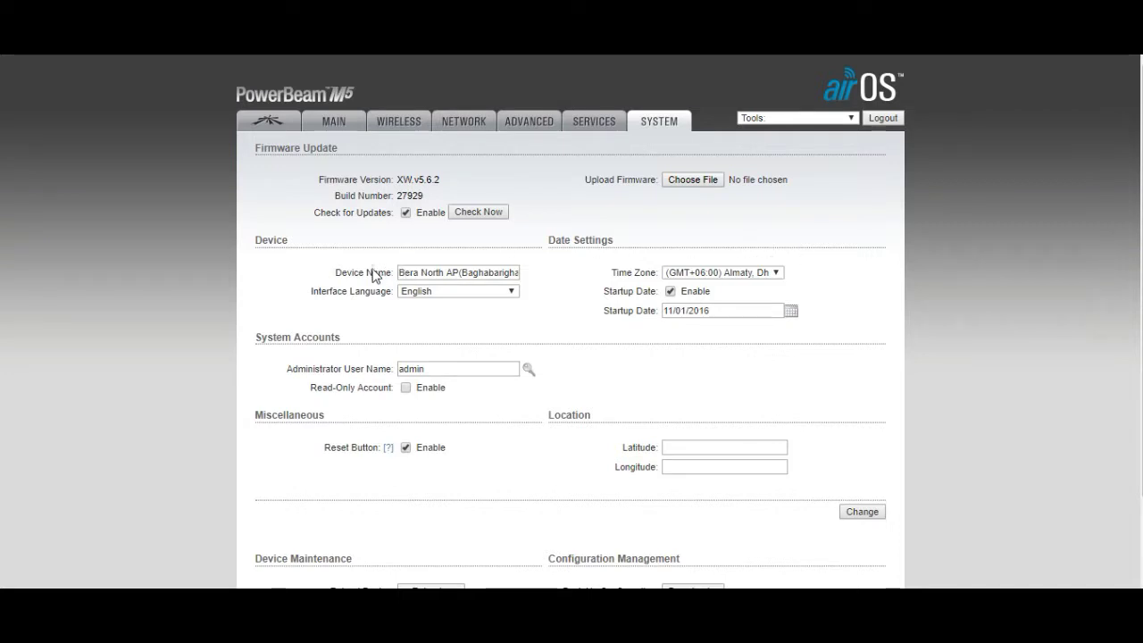
triple_click(518, 275)
click(559, 277)
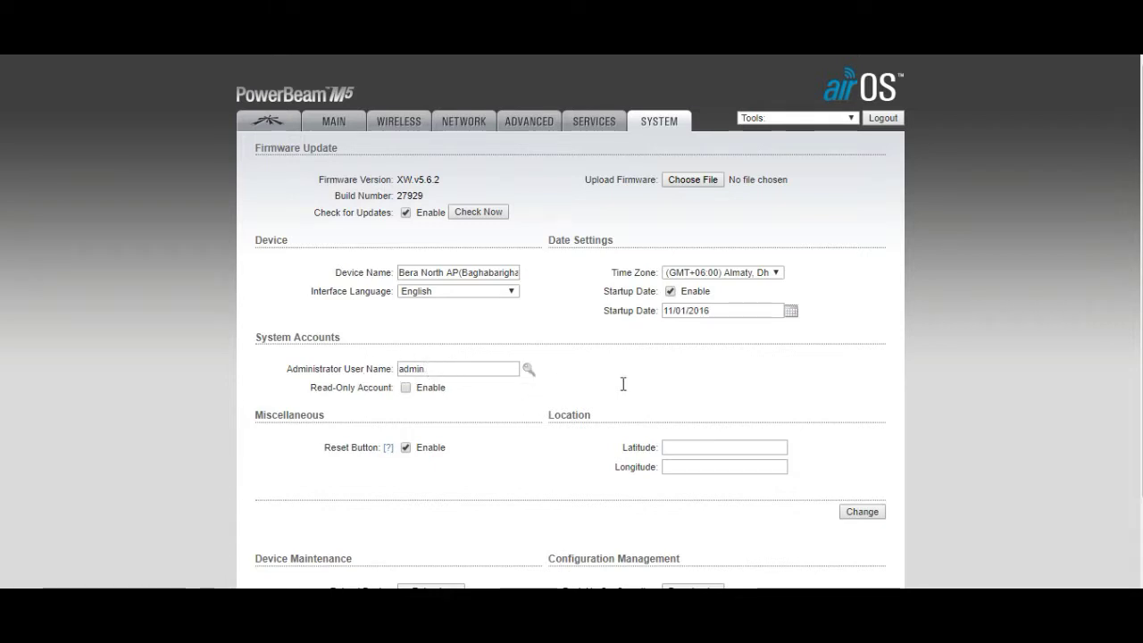
Reveal the password fields, submit System settings unchanged, and return to Wireless
click(529, 368)
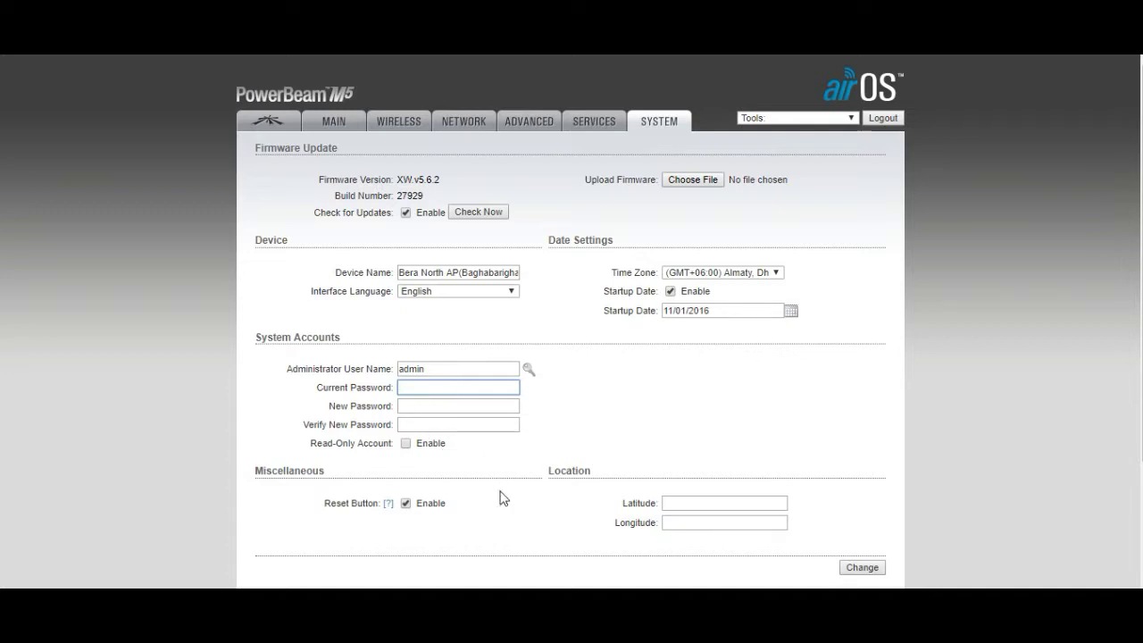
click(859, 568)
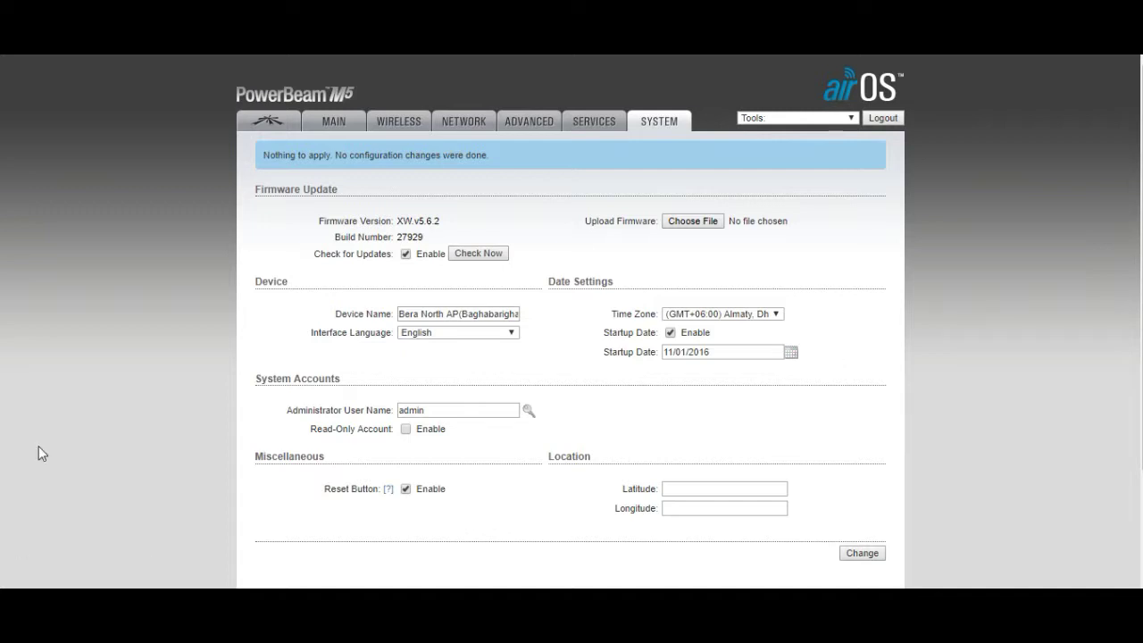
click(395, 120)
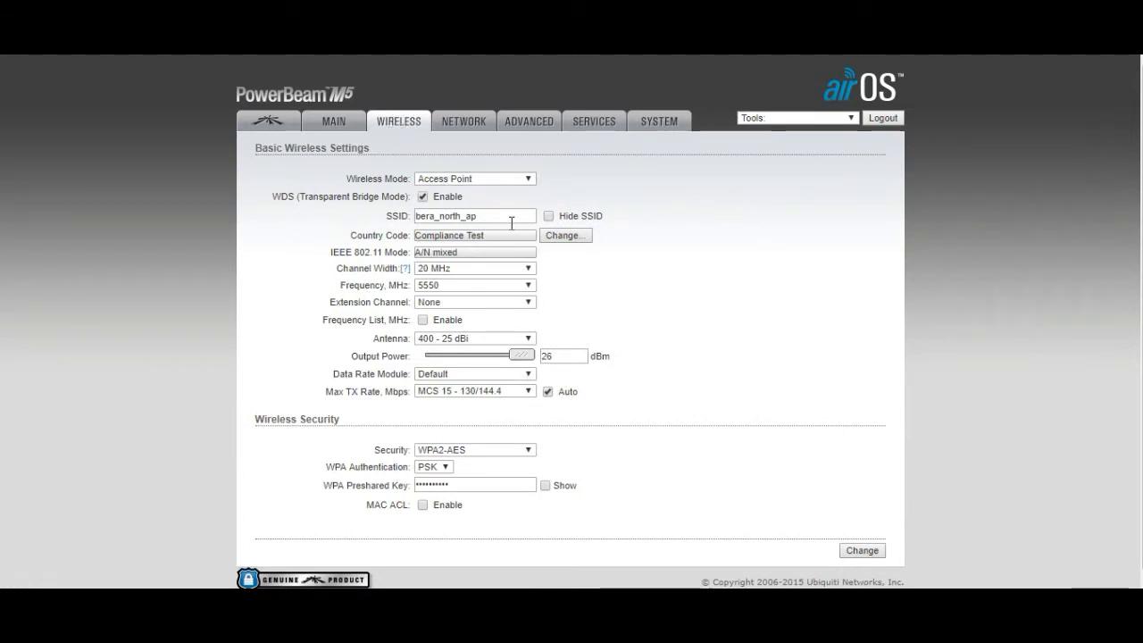
Highlight the SSID bera_north_ap on the Wireless page
drag(510, 219, 395, 223)
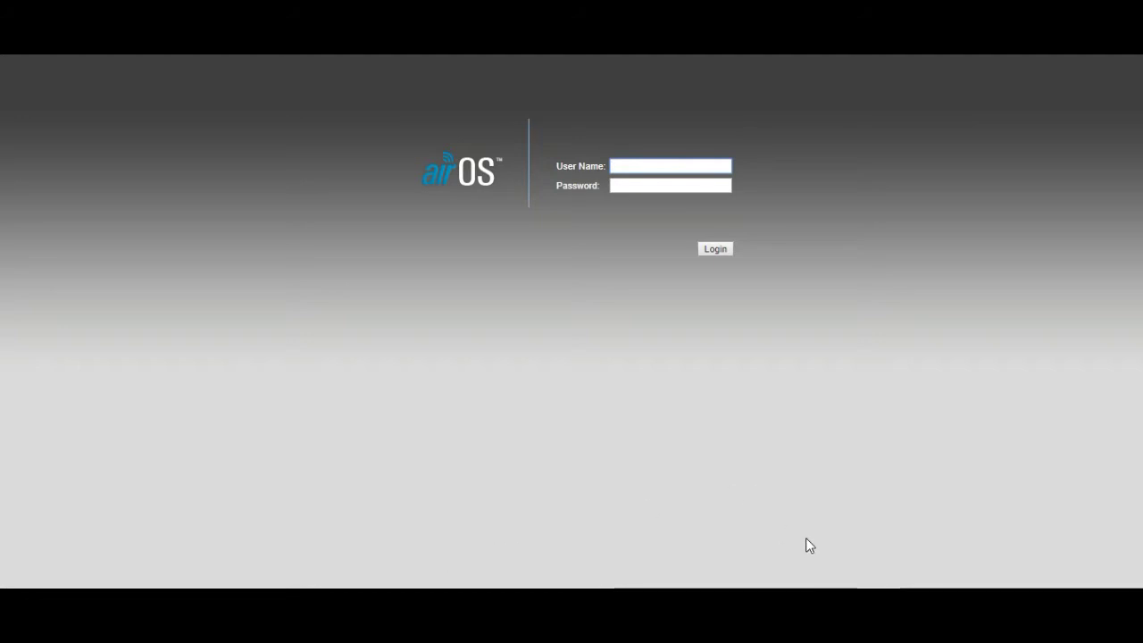
Log in to the station with user name admin and the account password
click(643, 164)
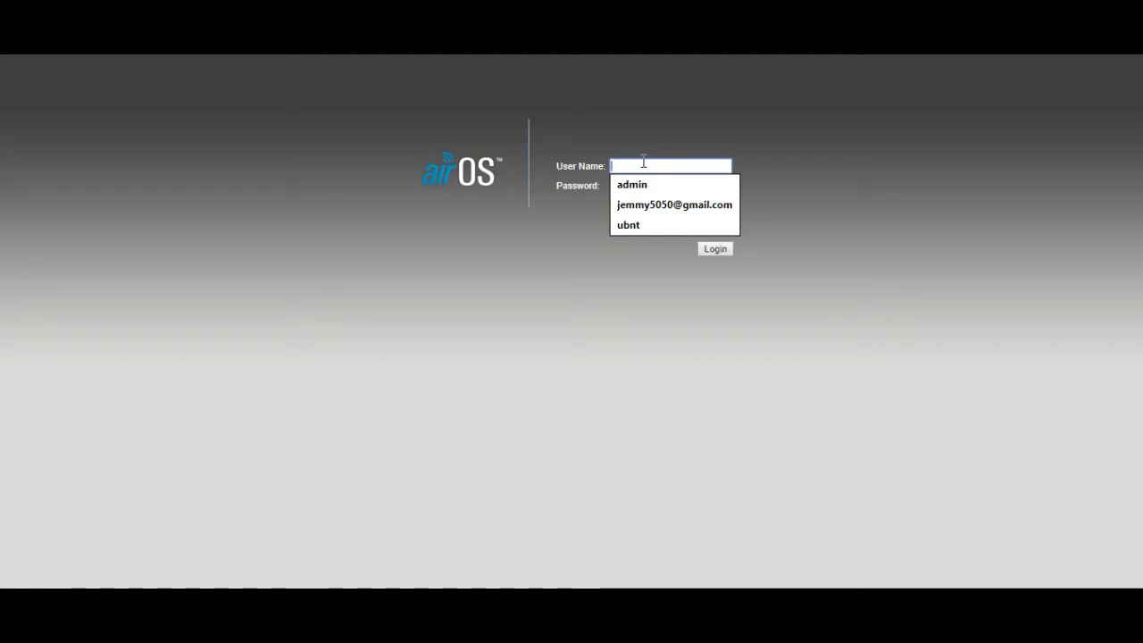
text(admin)
key(Tab)
text(ubn)
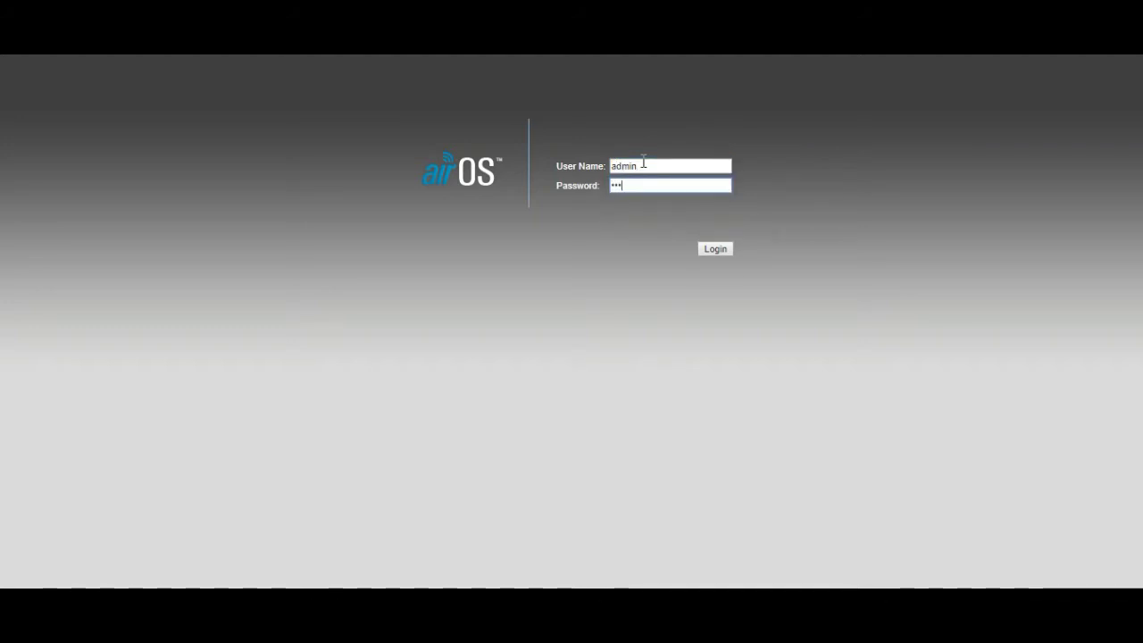
text(•••)
key(Return)
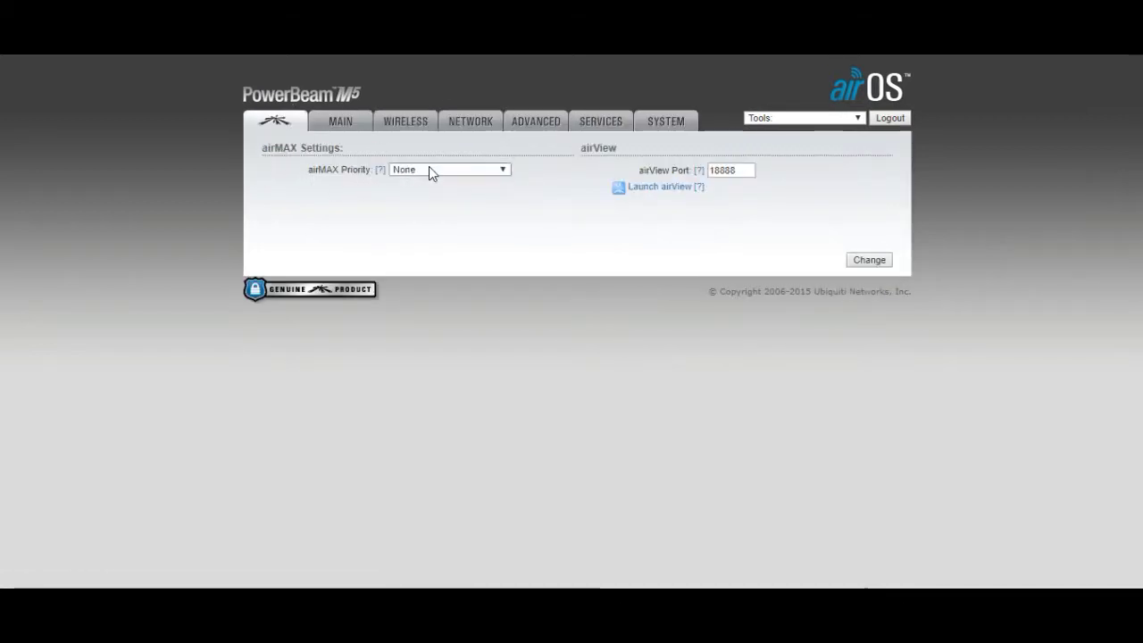
Set the station's airMAX Priority to High, then highlight SSID bera_north_ap on Wireless
click(429, 170)
click(420, 179)
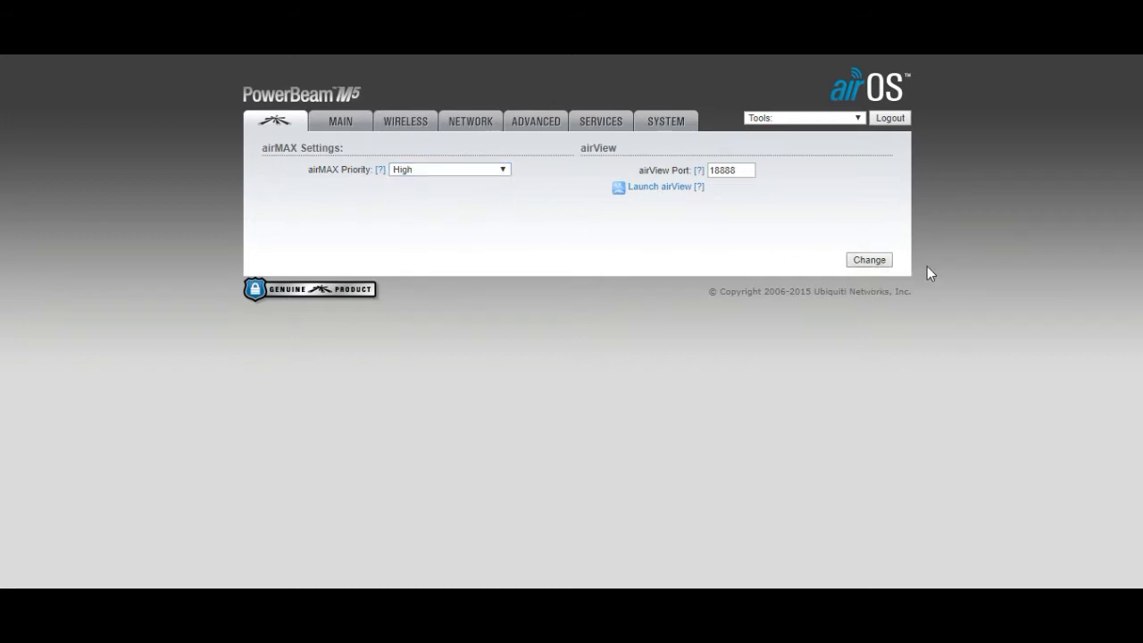
click(901, 261)
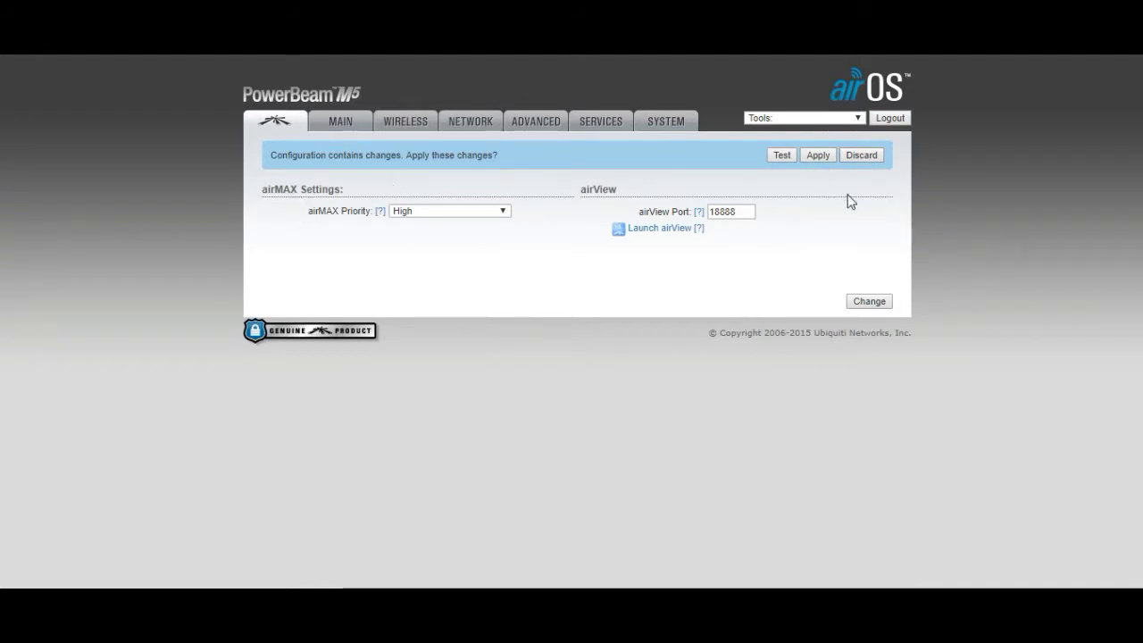
click(400, 121)
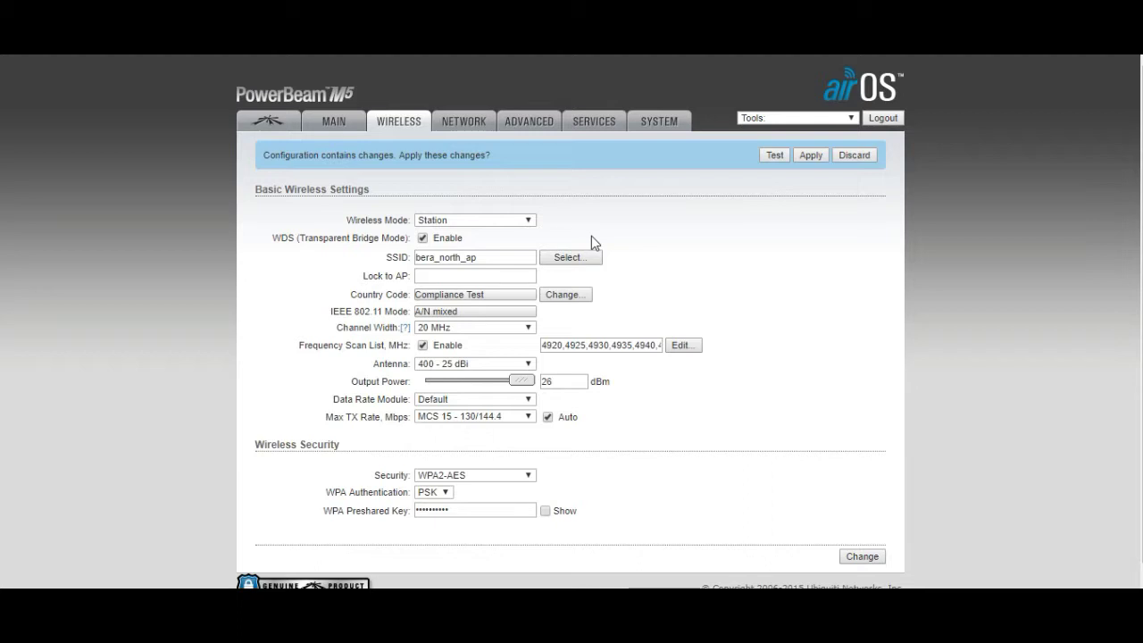
drag(513, 258, 372, 266)
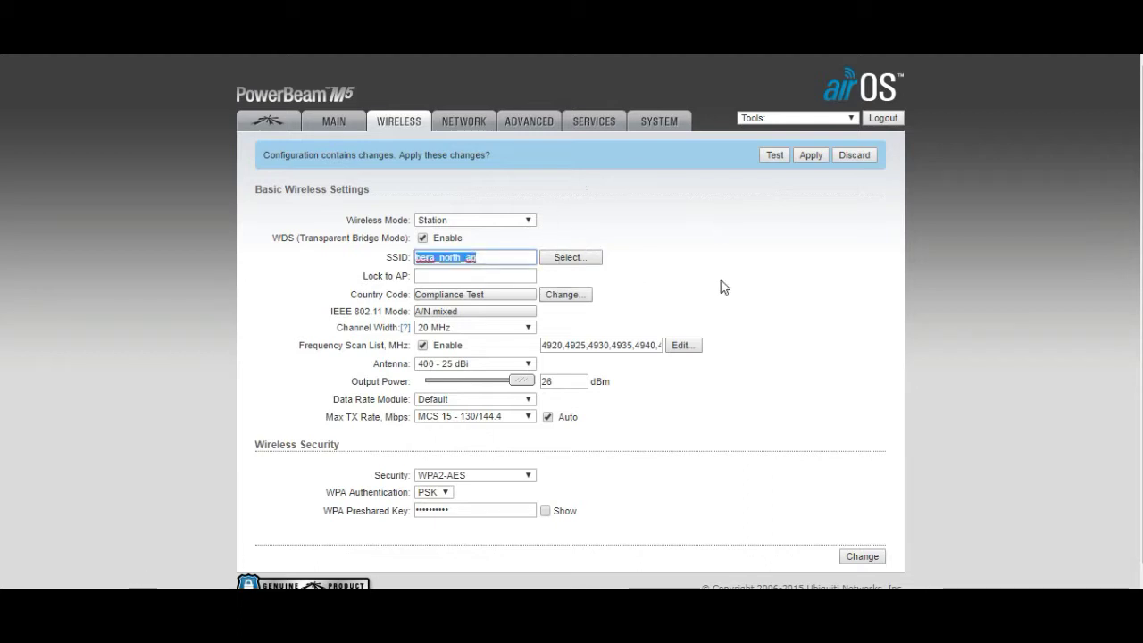
Clear the SSID selection and leave the Lock to AP field empty
click(580, 282)
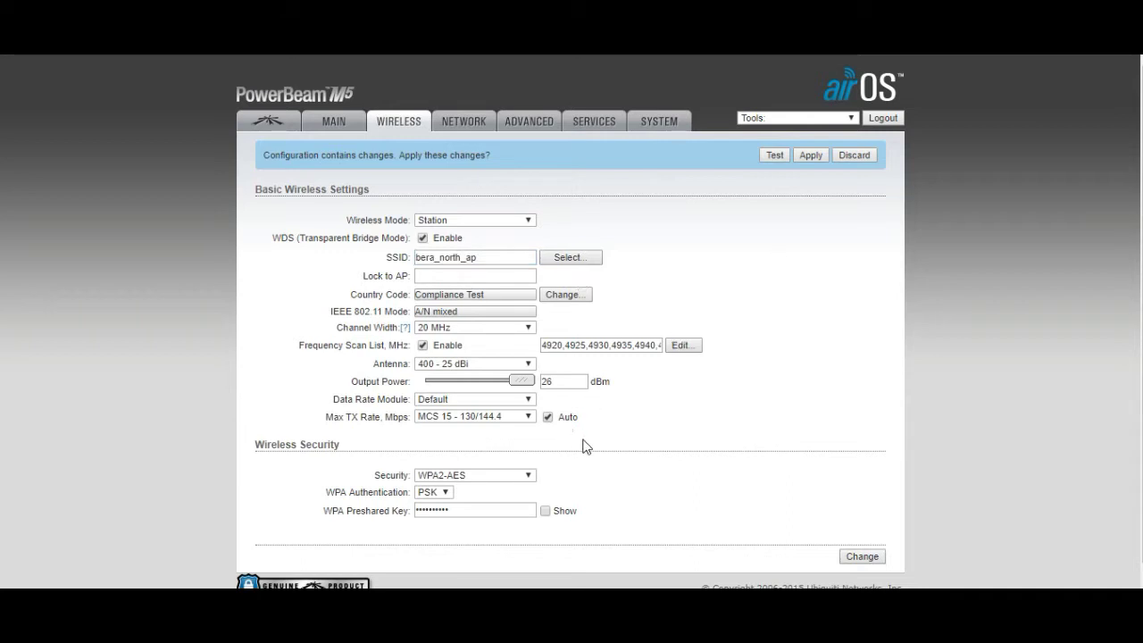
click(427, 277)
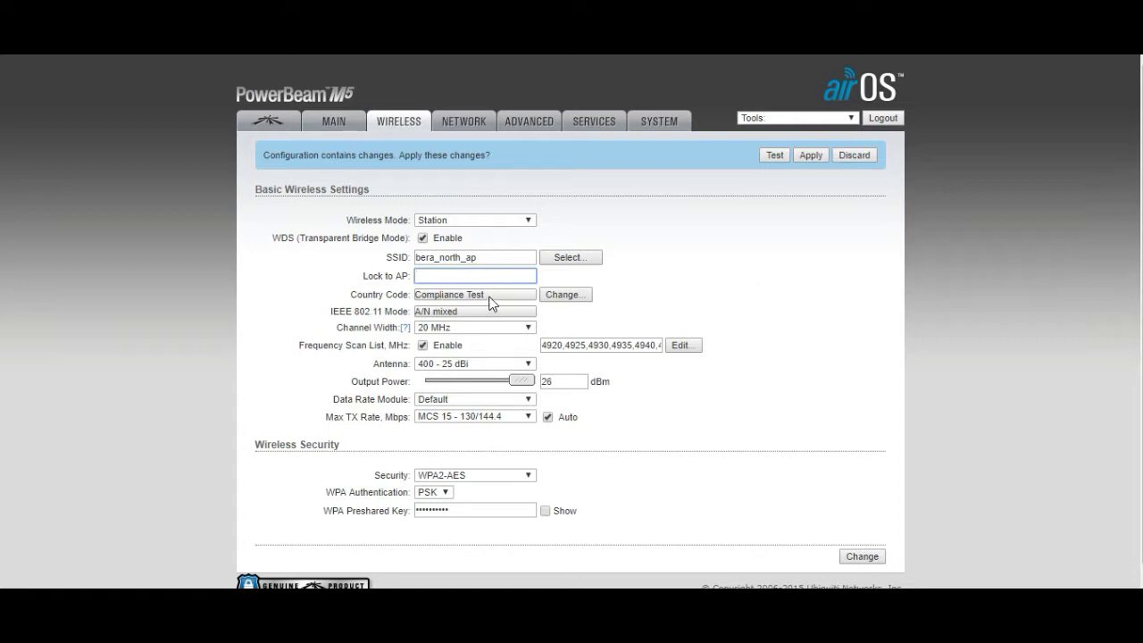
click(684, 296)
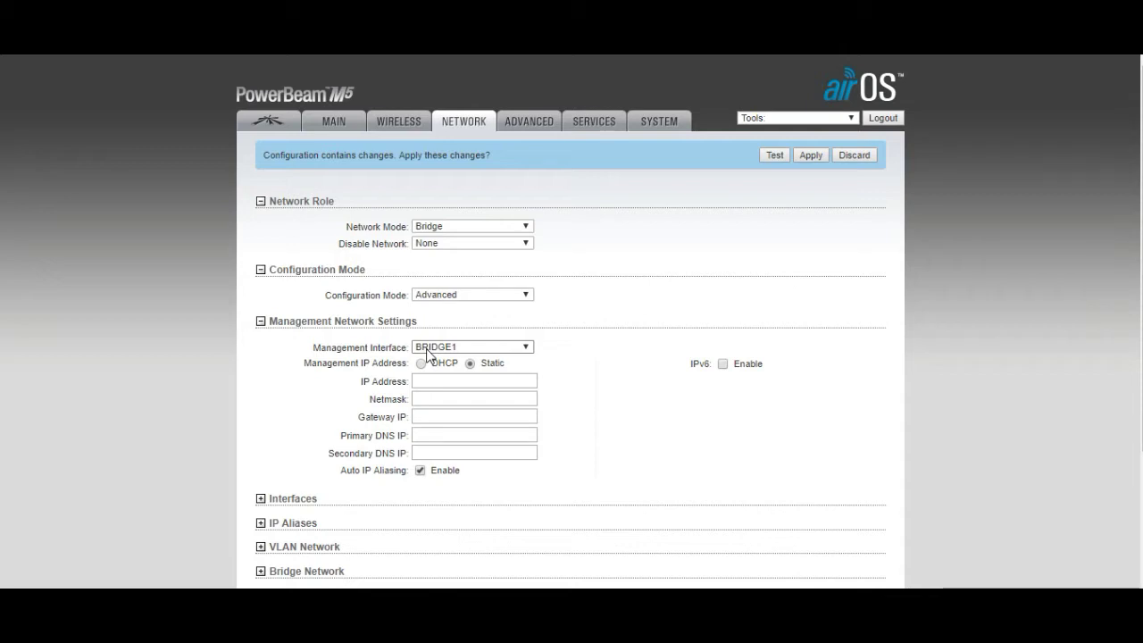
click(431, 297)
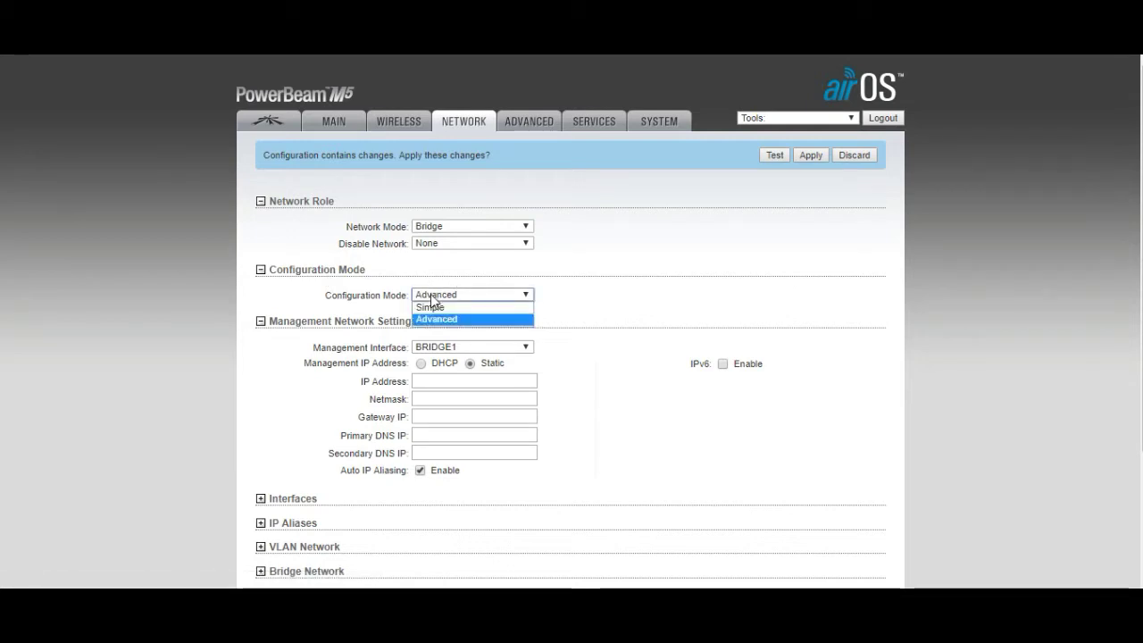
click(339, 323)
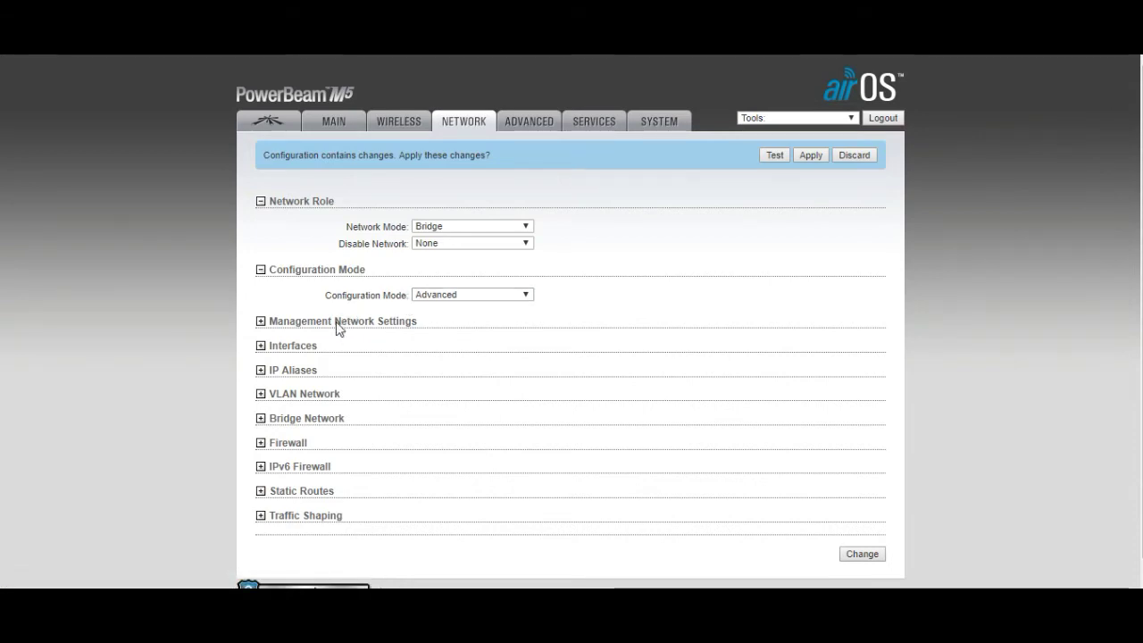
click(337, 322)
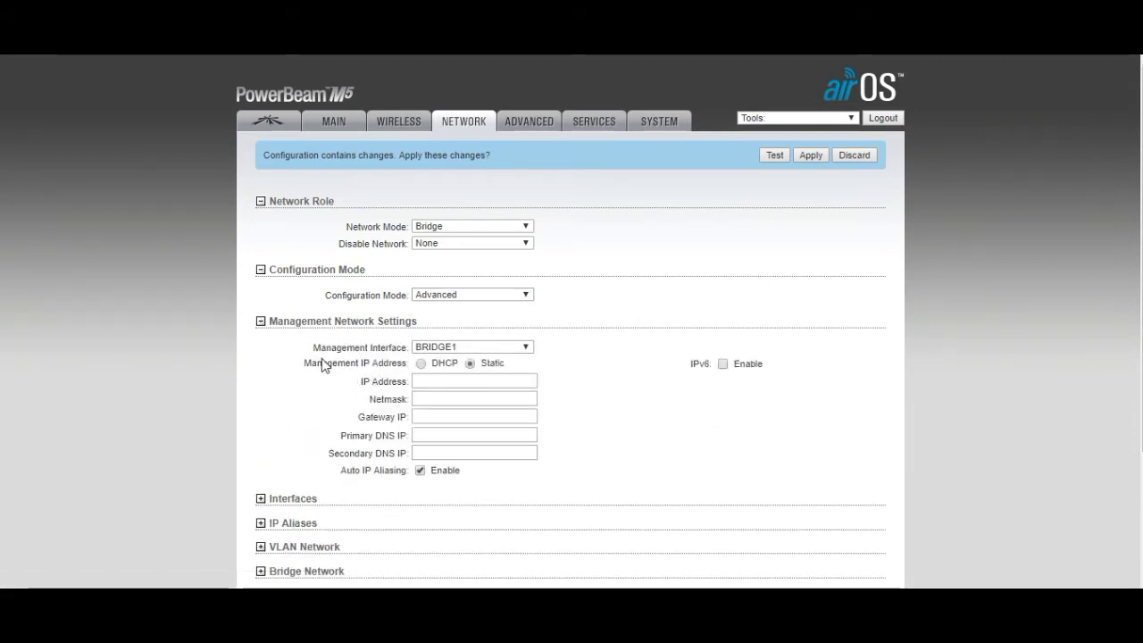
click(516, 349)
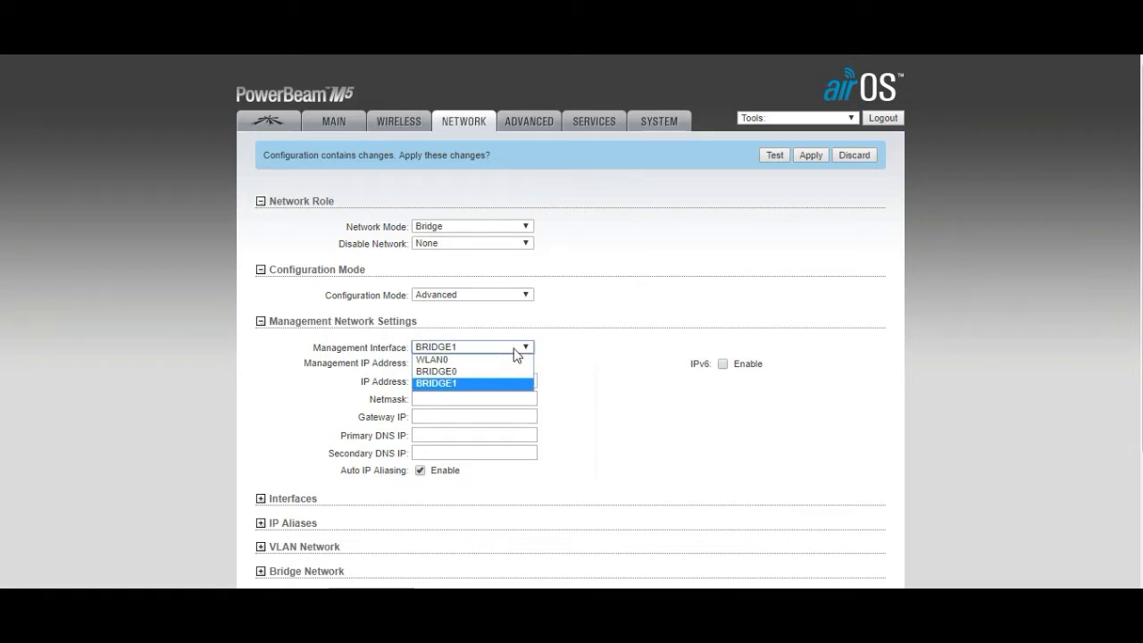
click(660, 329)
click(648, 327)
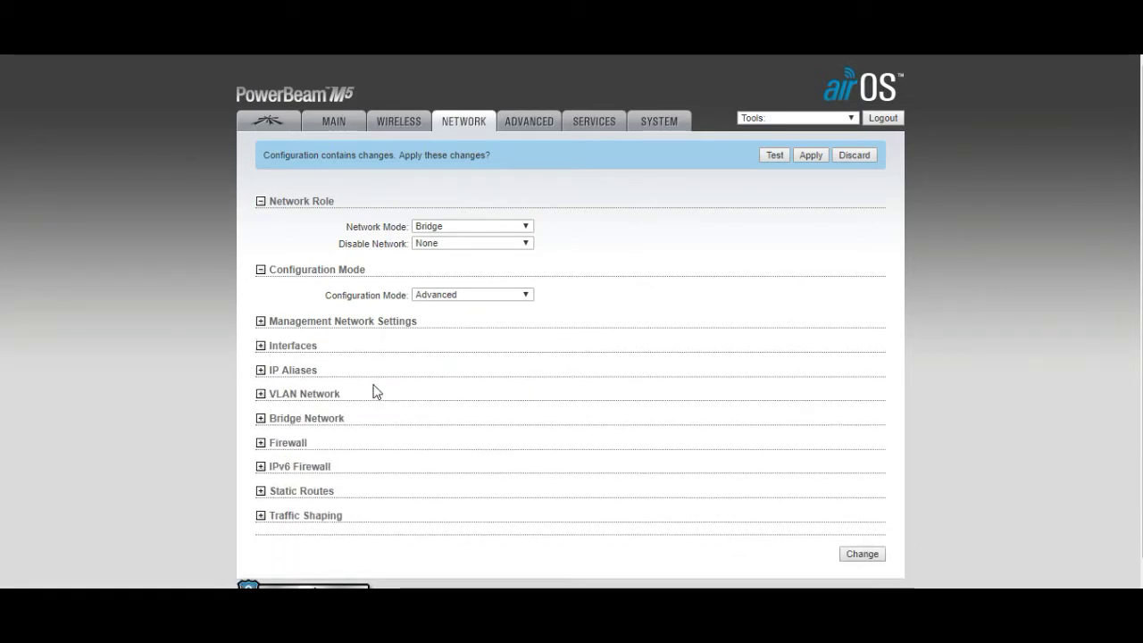
click(404, 321)
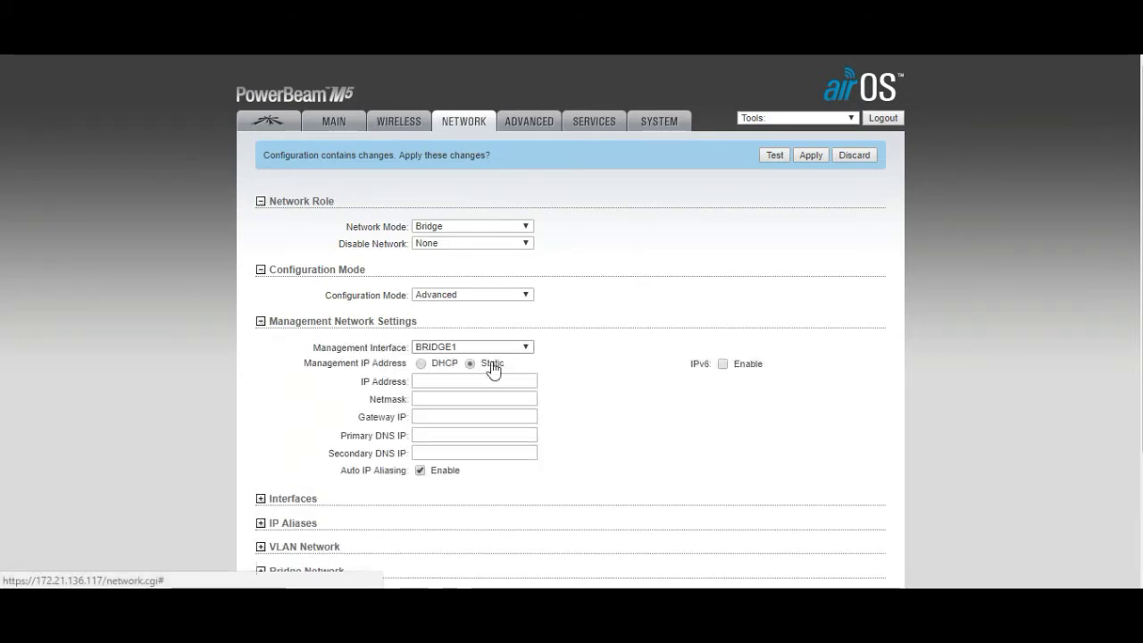
click(423, 386)
click(584, 390)
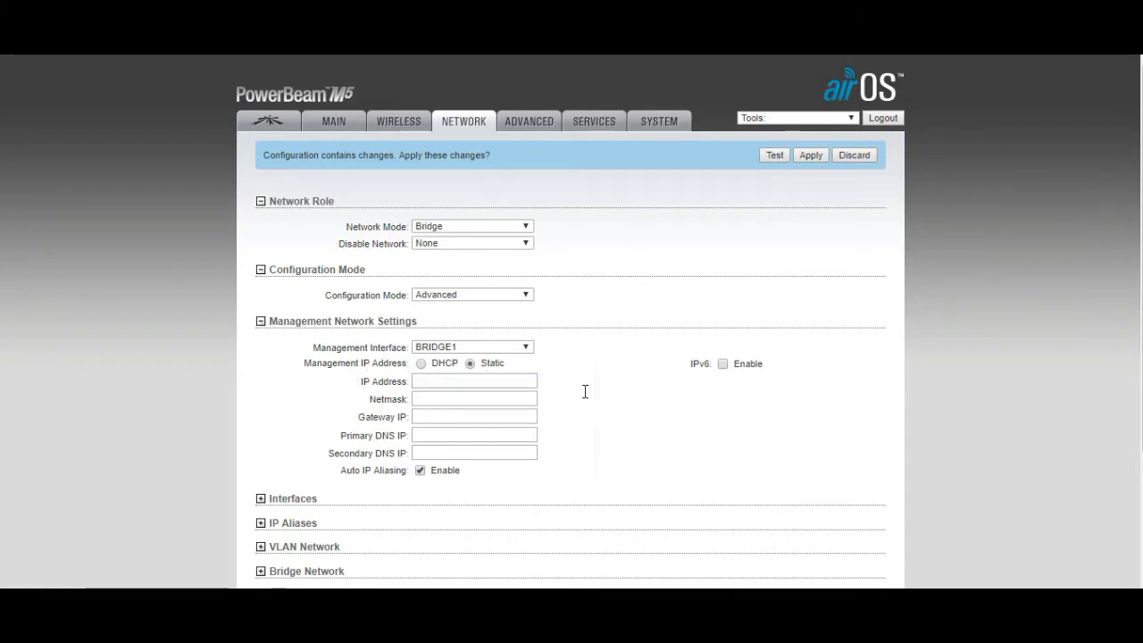
click(431, 394)
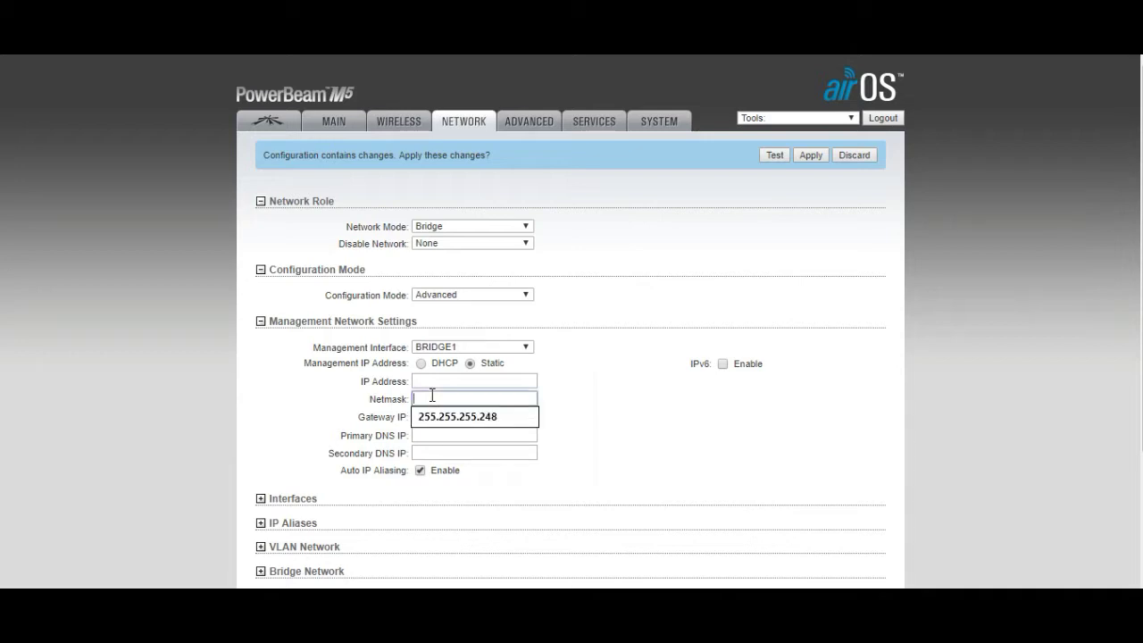
click(732, 465)
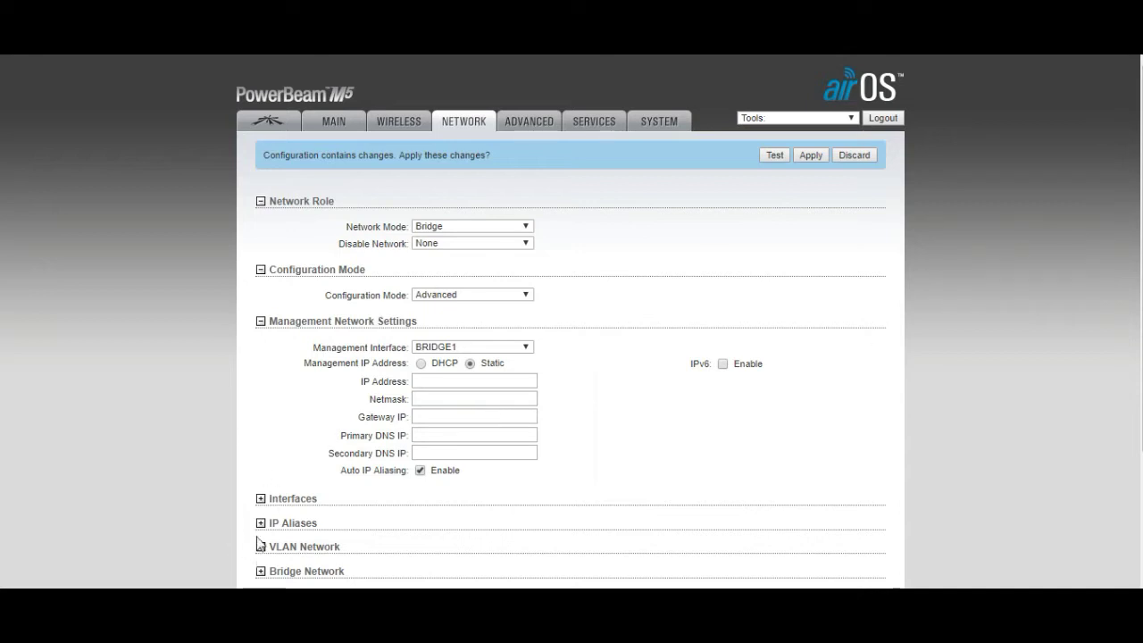
click(360, 503)
Expand the VLAN Network and Bridge Network sections and collapse the Interfaces list
scroll(633, 503, down, 3)
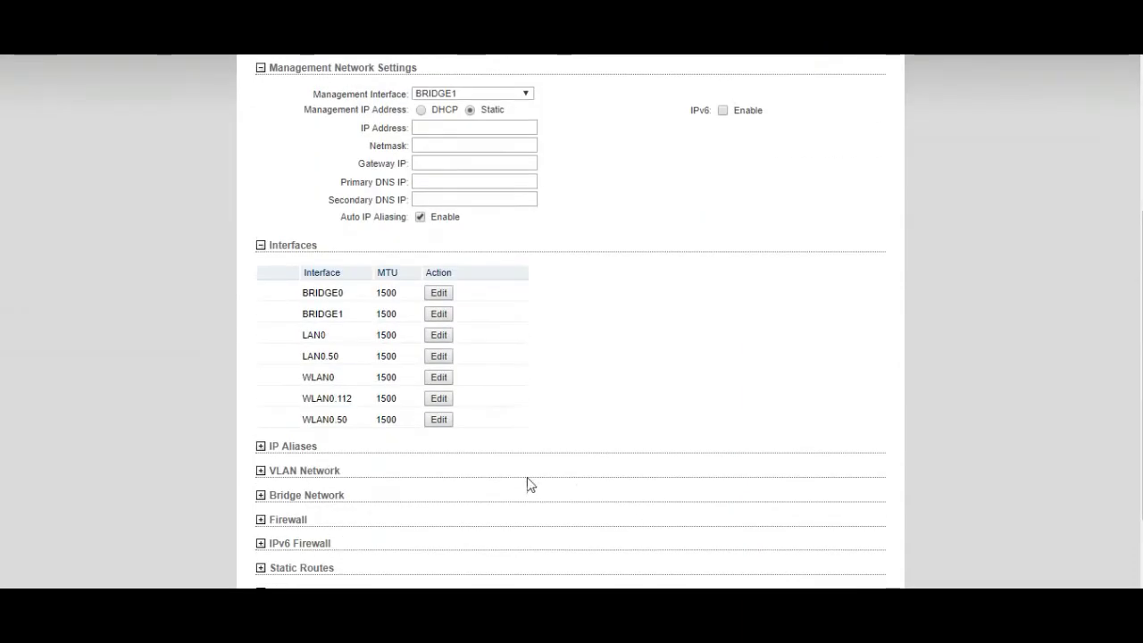
click(369, 480)
scroll(556, 508, down, 1)
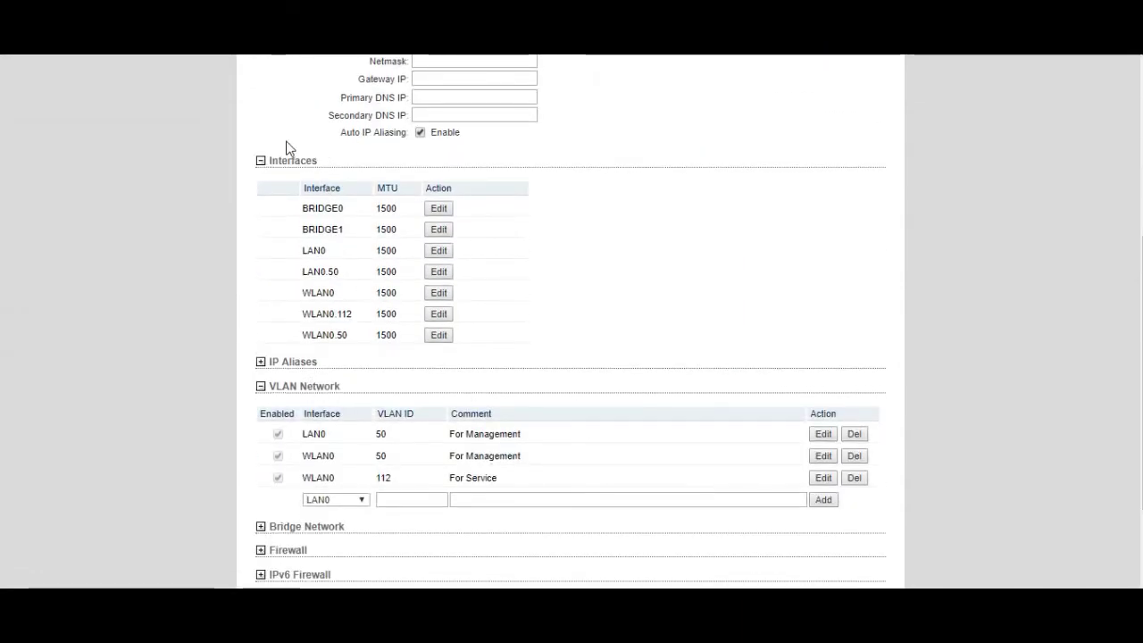
click(282, 162)
click(307, 400)
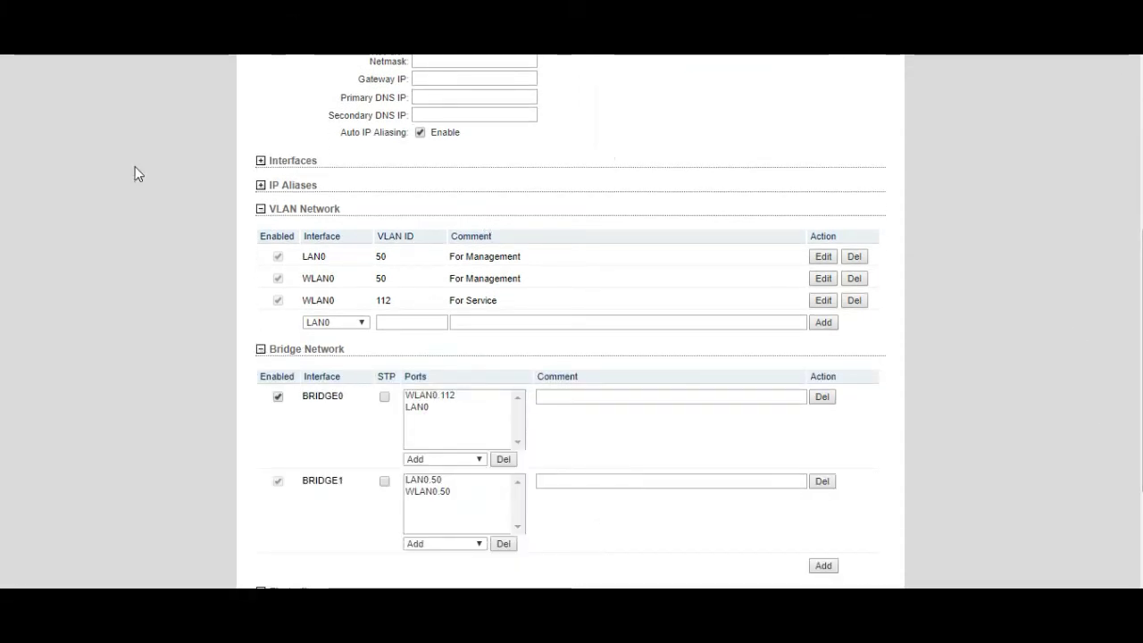
scroll(488, 360, down, 3)
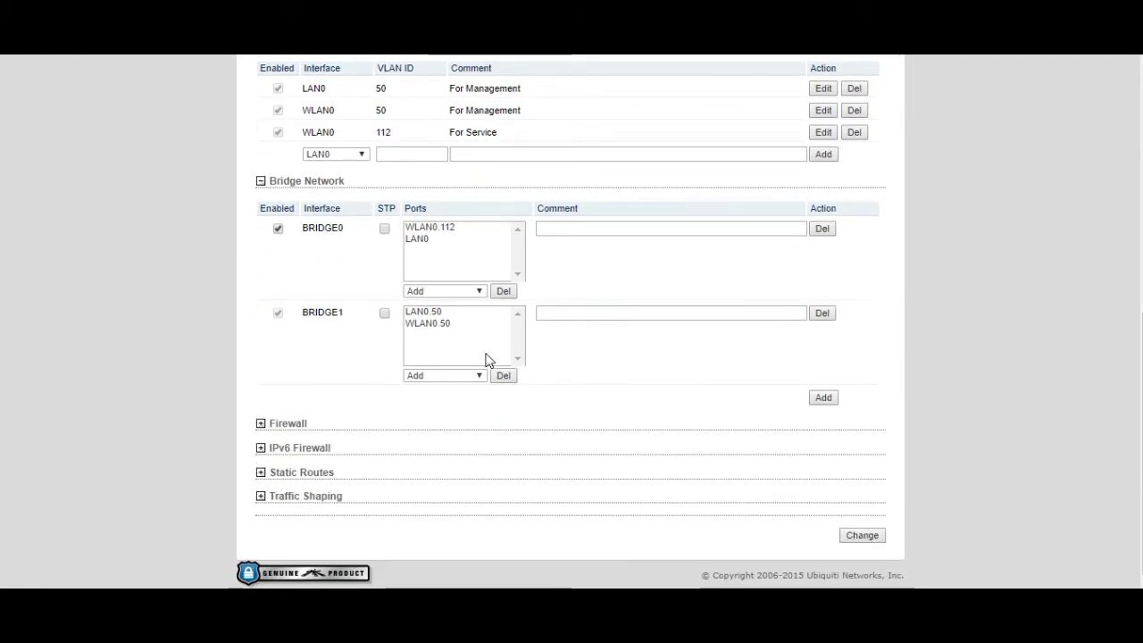
scroll(487, 360, up, 1)
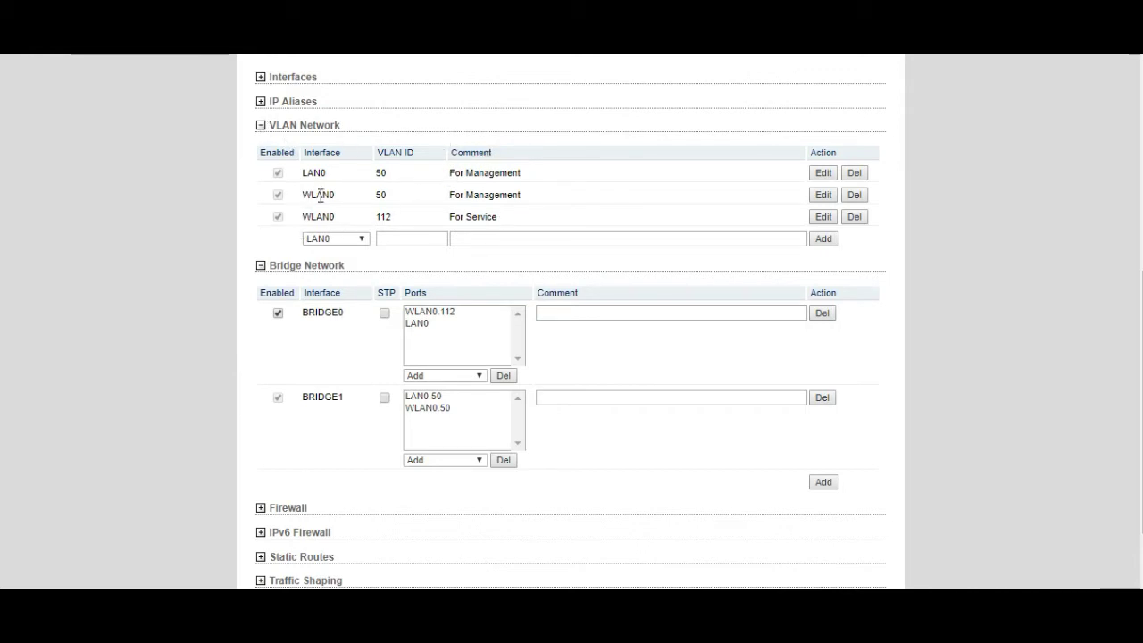
Review the WLAN0 VLAN 112 entry and the BRIDGE1 members LAN0.50 and WLAN0.50
double_click(382, 217)
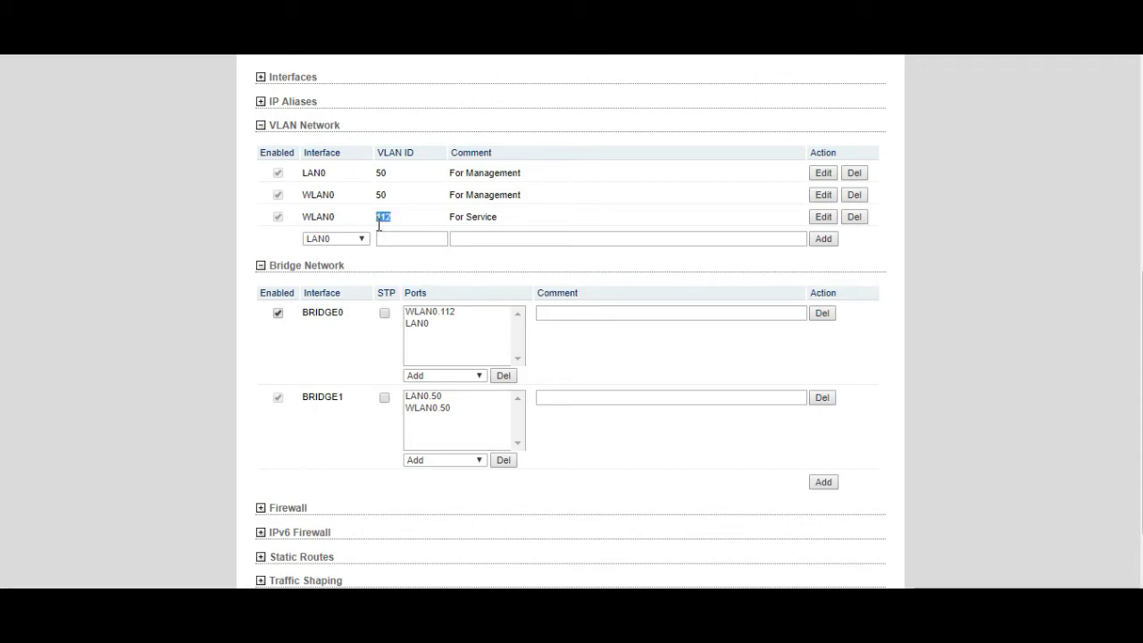
click(423, 226)
double_click(388, 222)
click(585, 219)
mouse_move(339, 267)
mouse_down()
mouse_move(308, 279)
mouse_move(330, 282)
mouse_up()
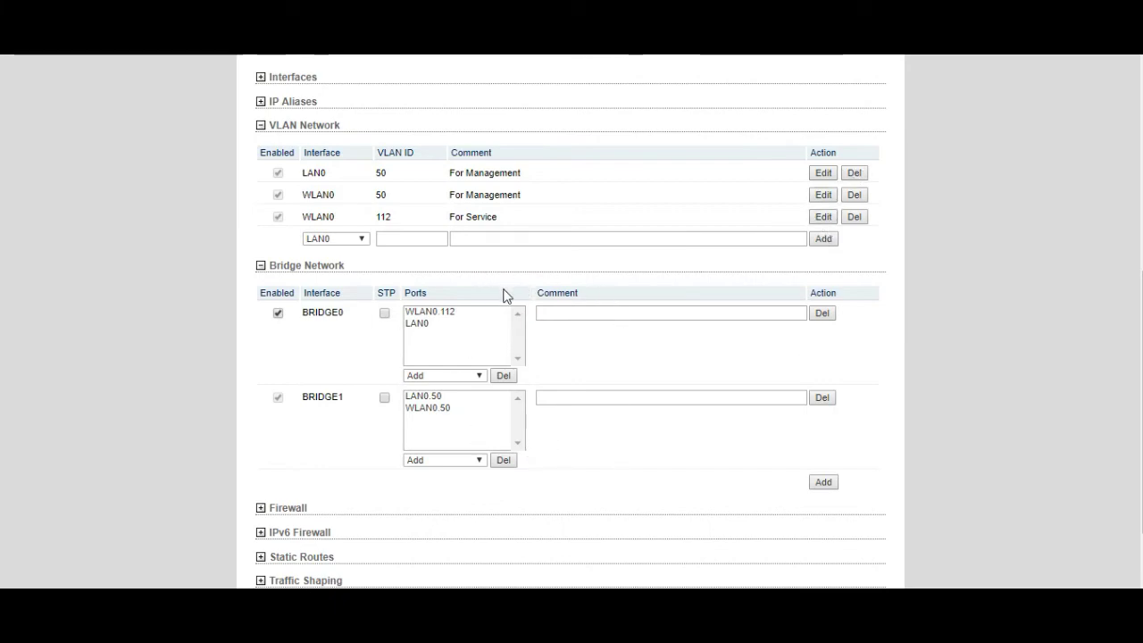
scroll(506, 295, down, 2)
scroll(505, 294, up, 6)
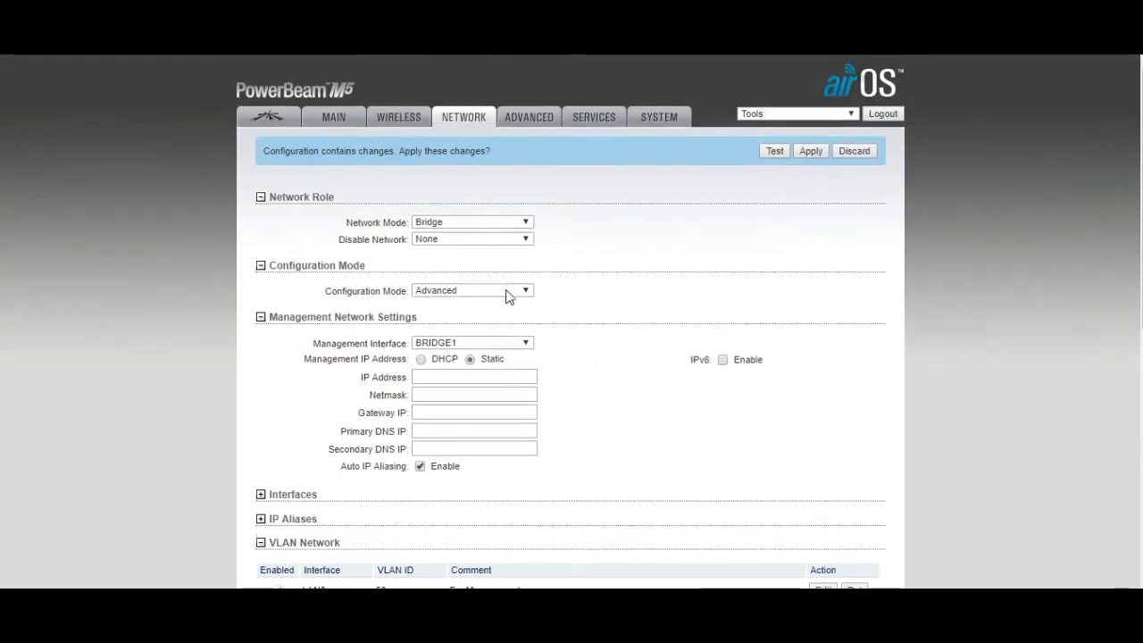
Save the network settings as pending changes and bring up the Advanced wireless page
scroll(505, 295, down, 5)
scroll(855, 549, down, 2)
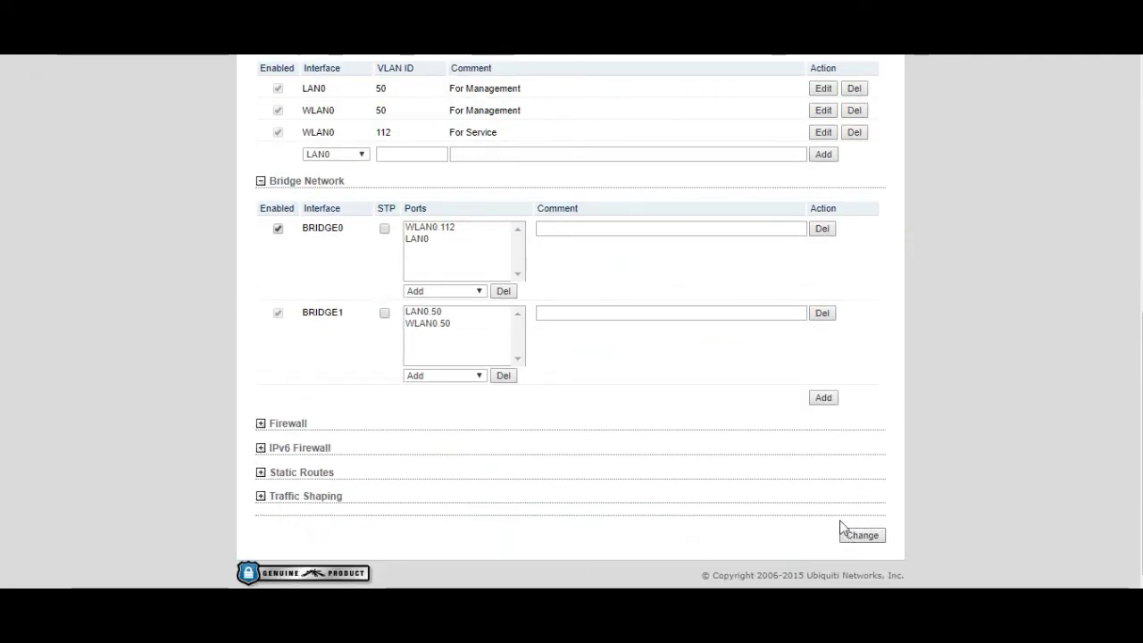
click(844, 532)
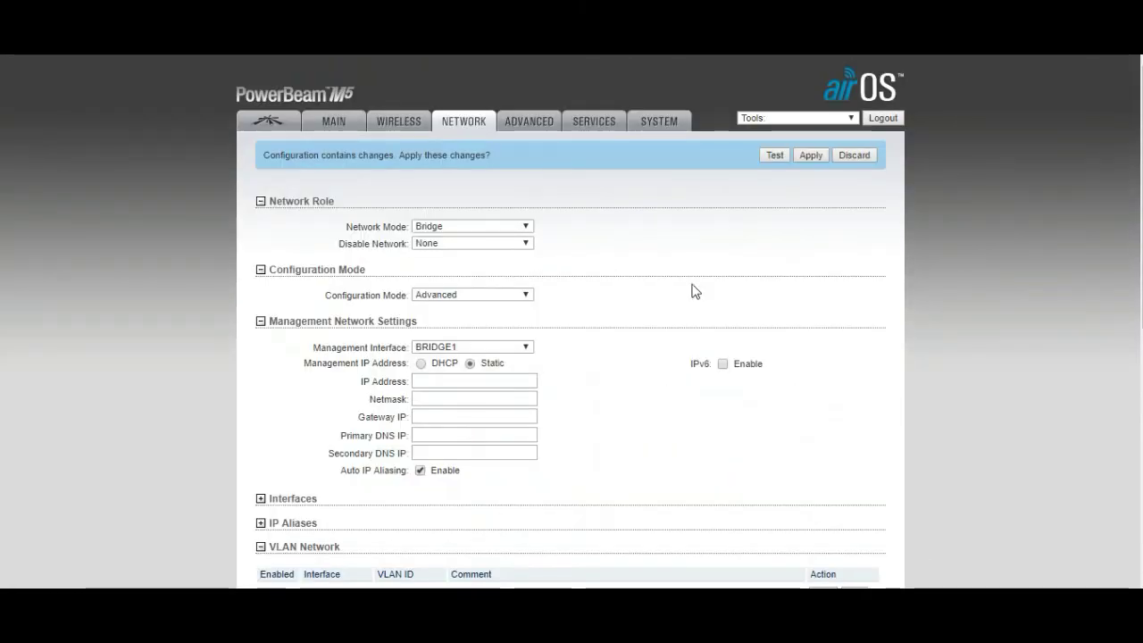
click(658, 128)
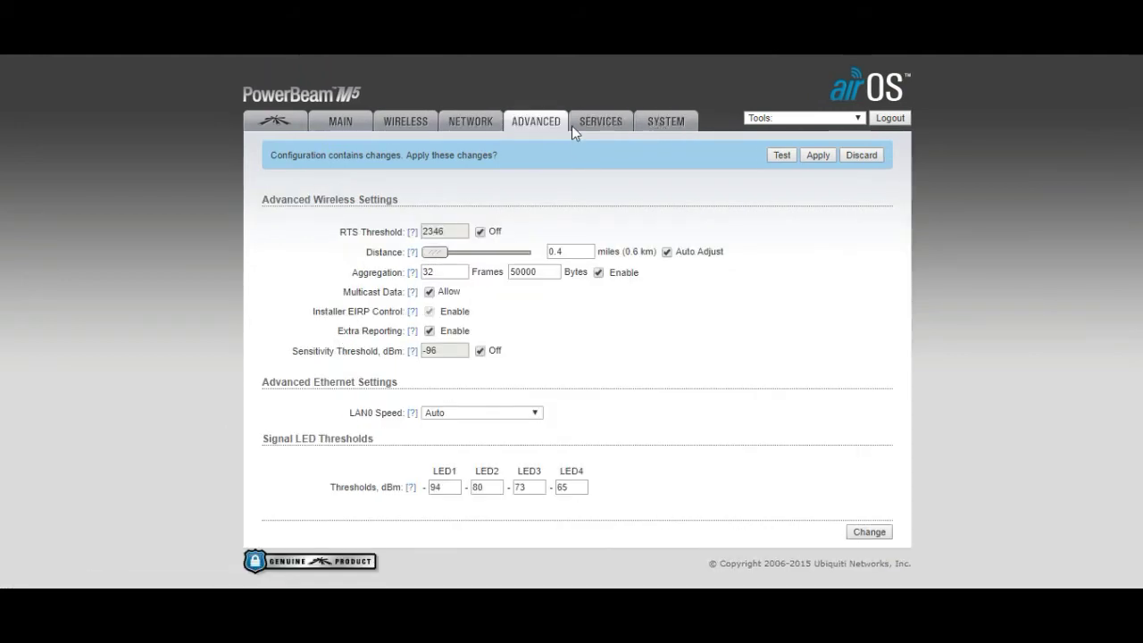
Look over the Services page, then show System settings with firmware XW.v5.6.2 and GMT+06:00
click(607, 125)
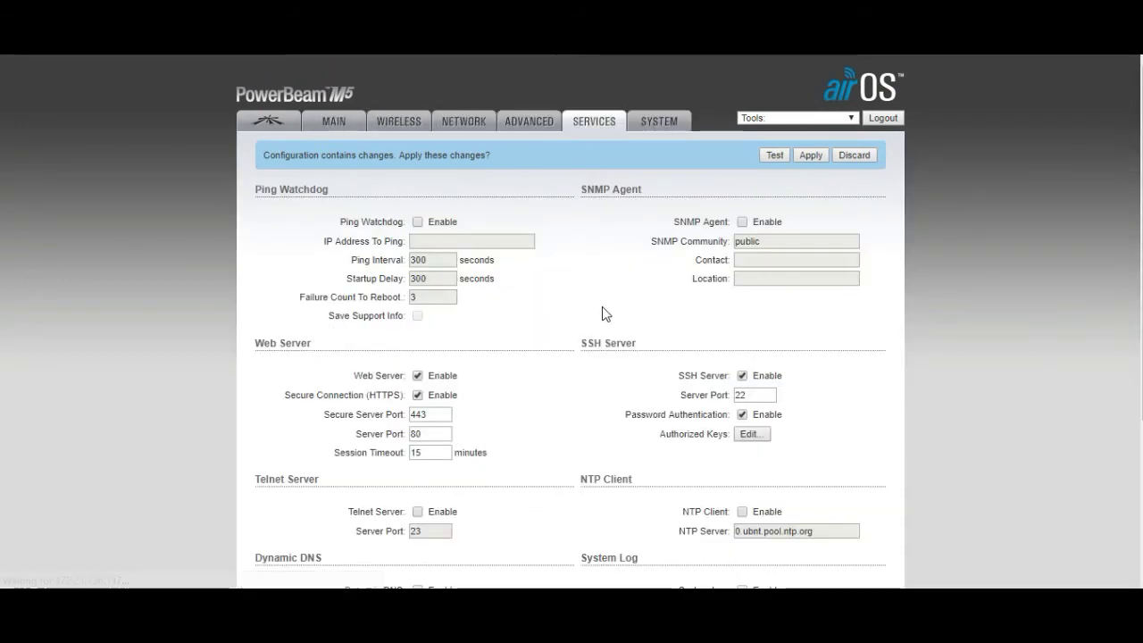
click(670, 130)
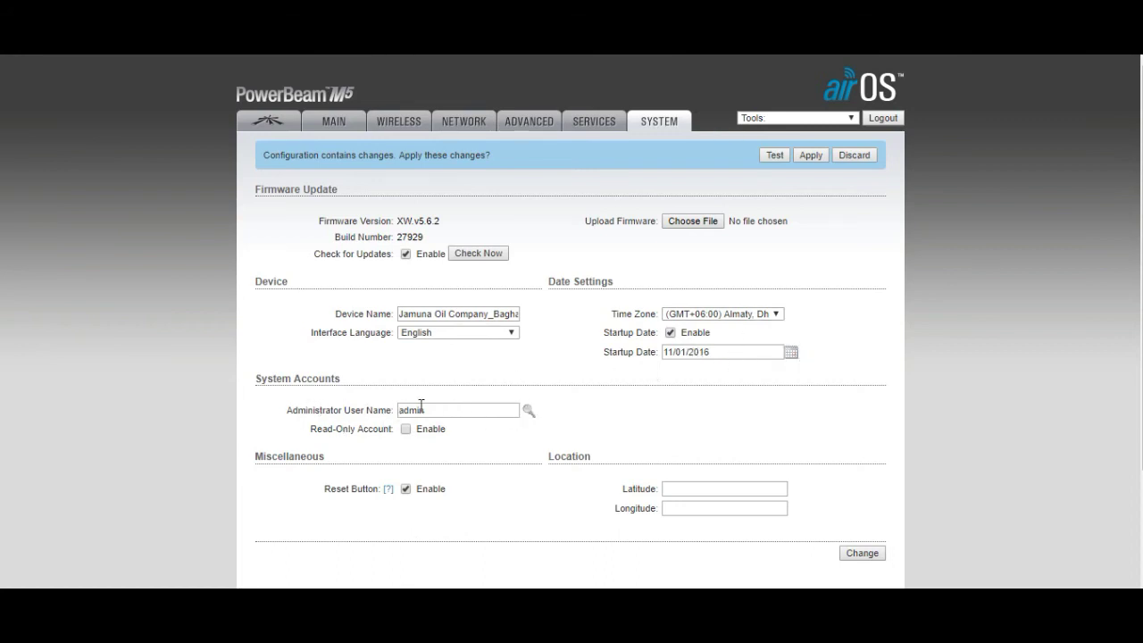
Reveal the empty administrator password fields and apply the pending configuration changes
click(530, 410)
scroll(887, 460, down, 3)
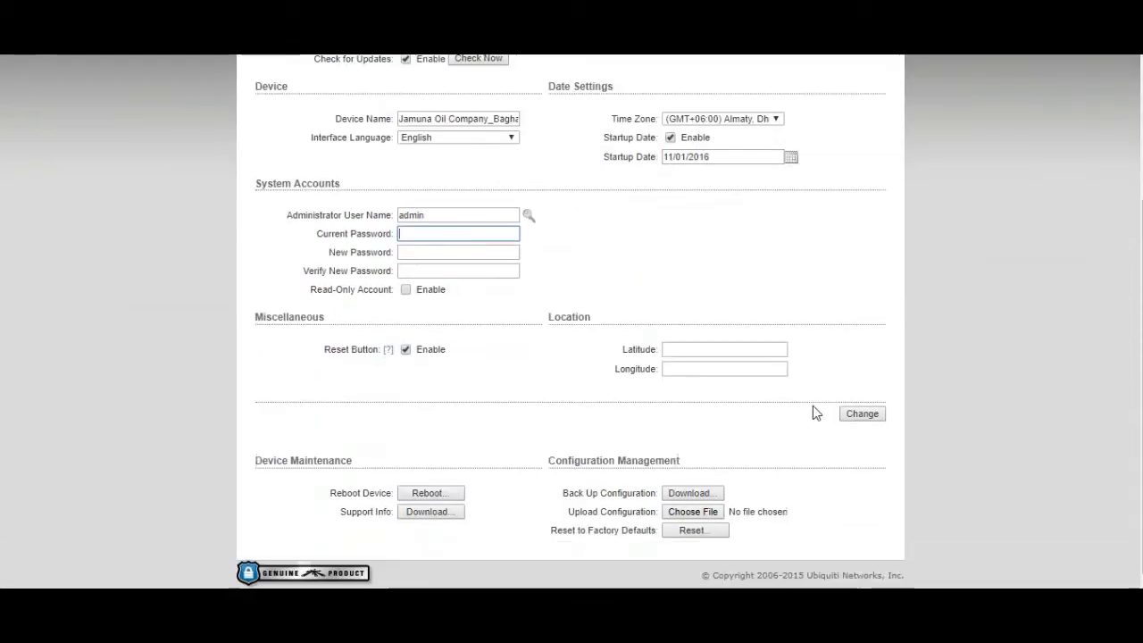
scroll(867, 566, up, 3)
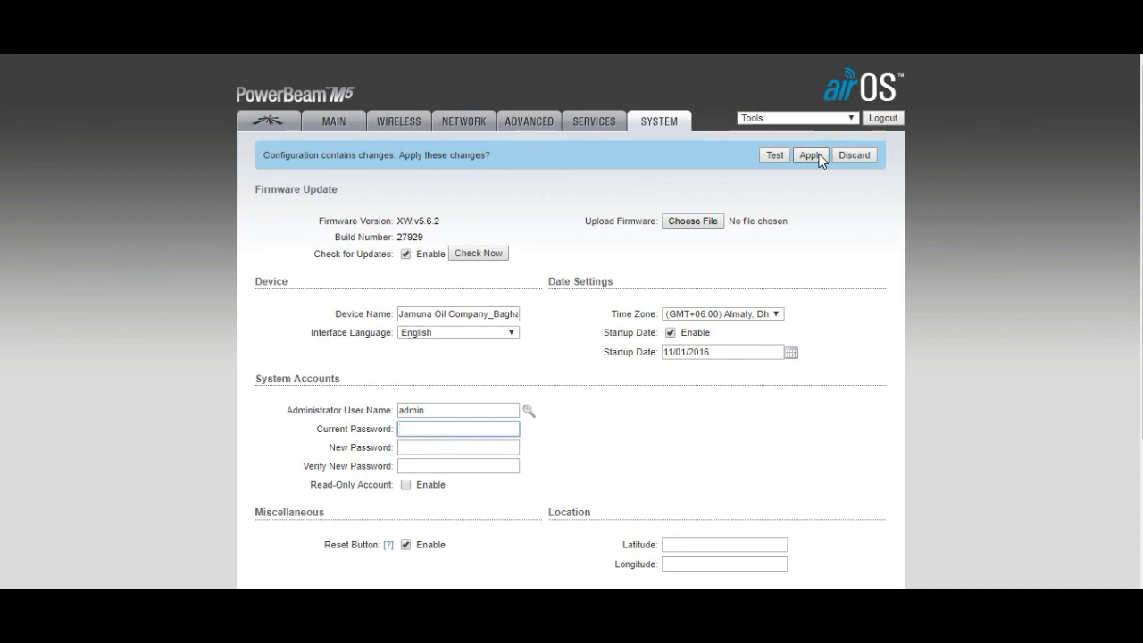
click(856, 157)
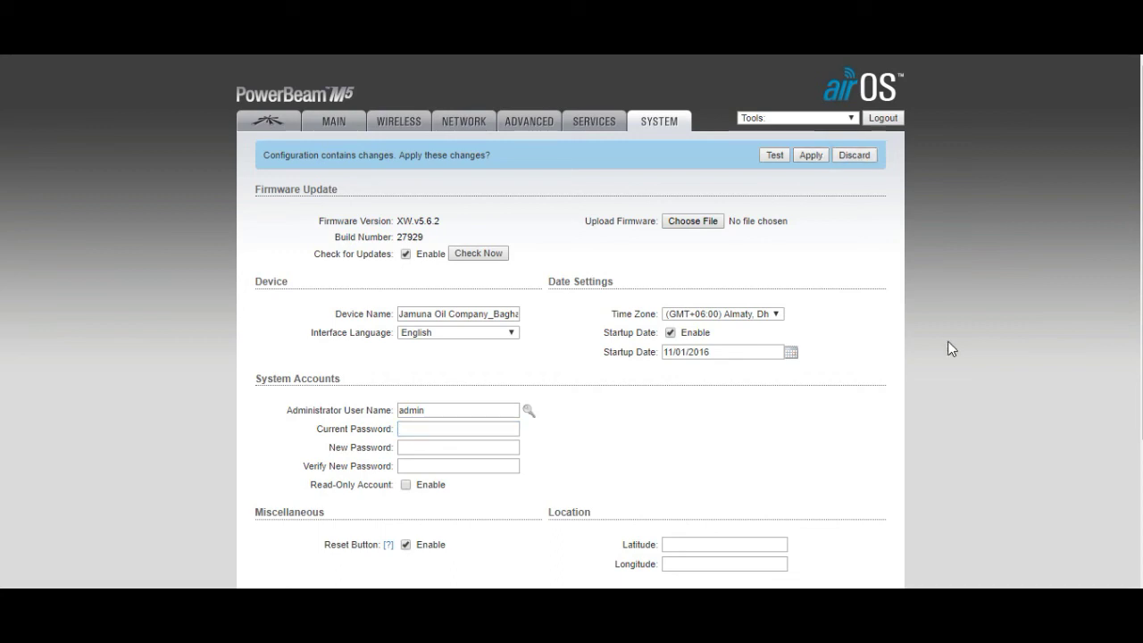